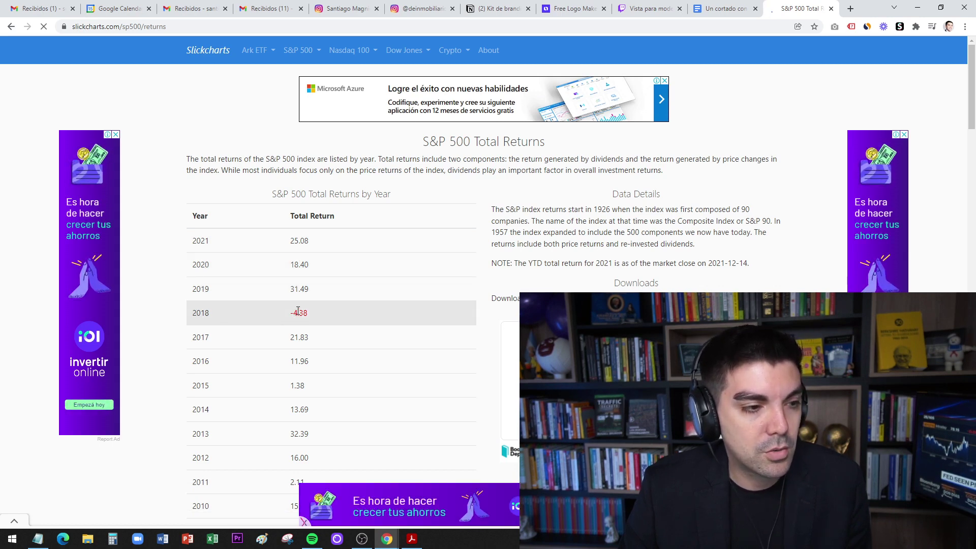
Switch to Excel, create a blank workbook, and restore its window beside the S&P 500 returns table with the sheet enlarged
scroll(298, 311, "down", 1)
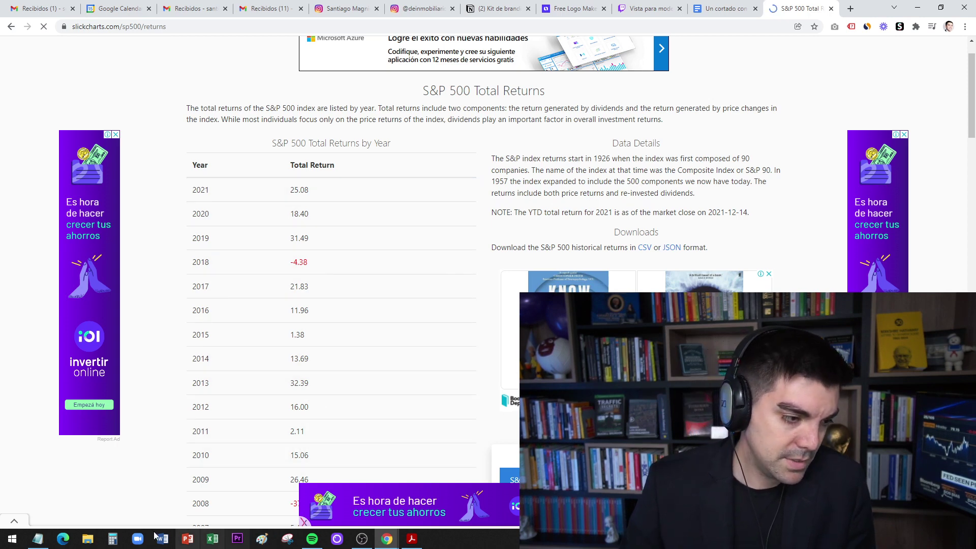
left_click(212, 538)
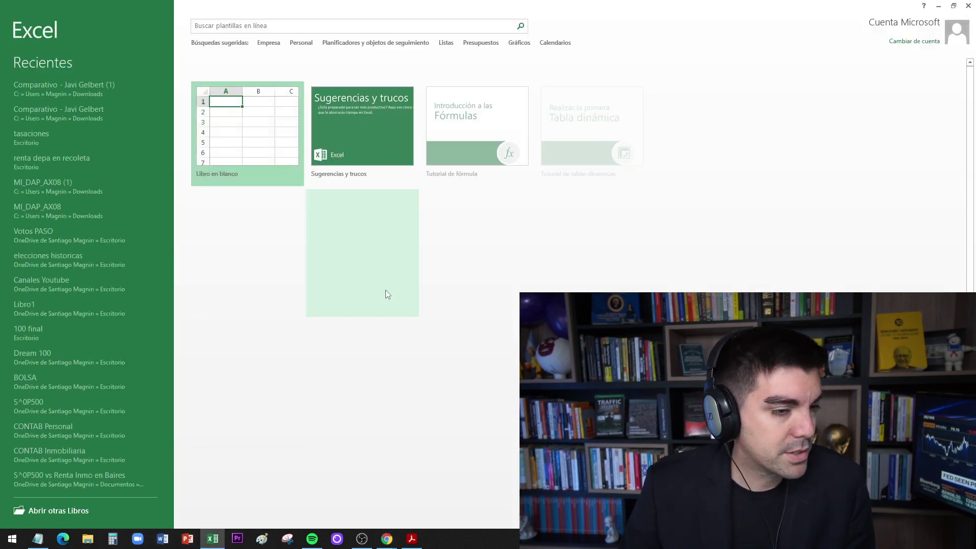
left_click(239, 148)
double_click(326, 12)
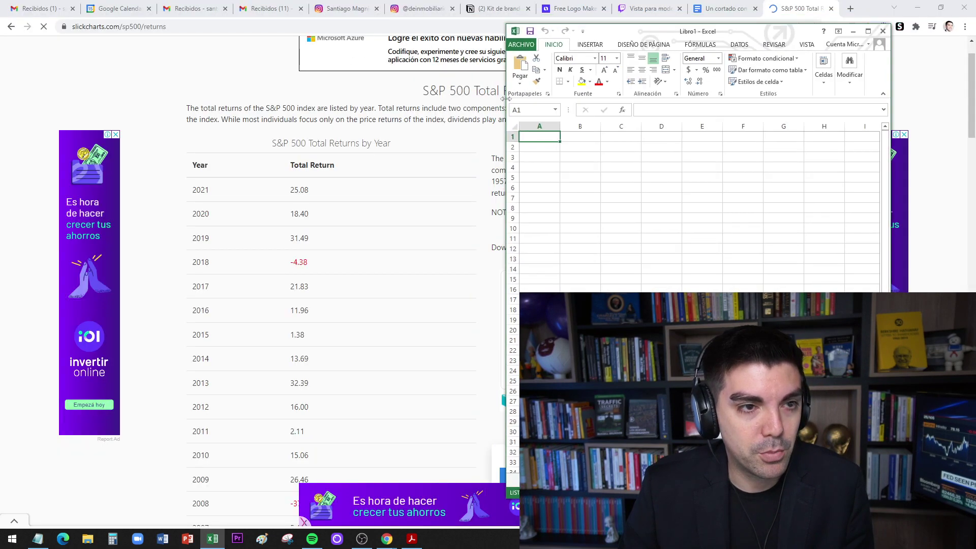
left_click(583, 159)
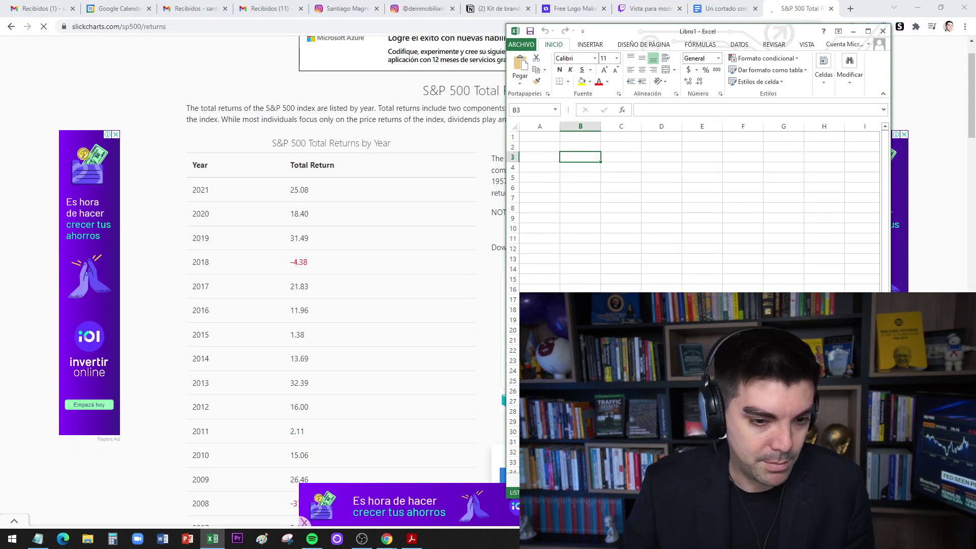
scroll(585, 157, "up", 5)
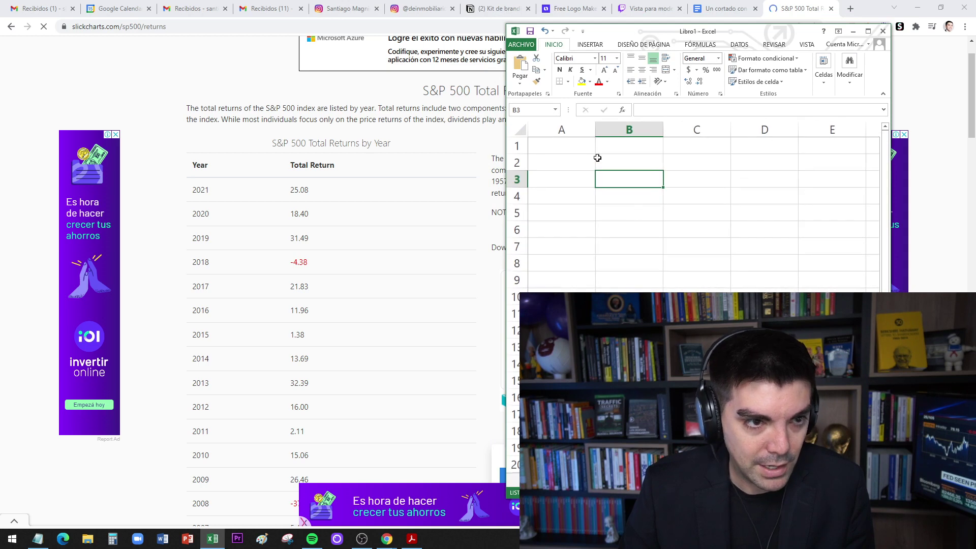
Fill column A with the years 2011 to 2021, starting in A2
key("ctrl+Home")
left_click(565, 164)
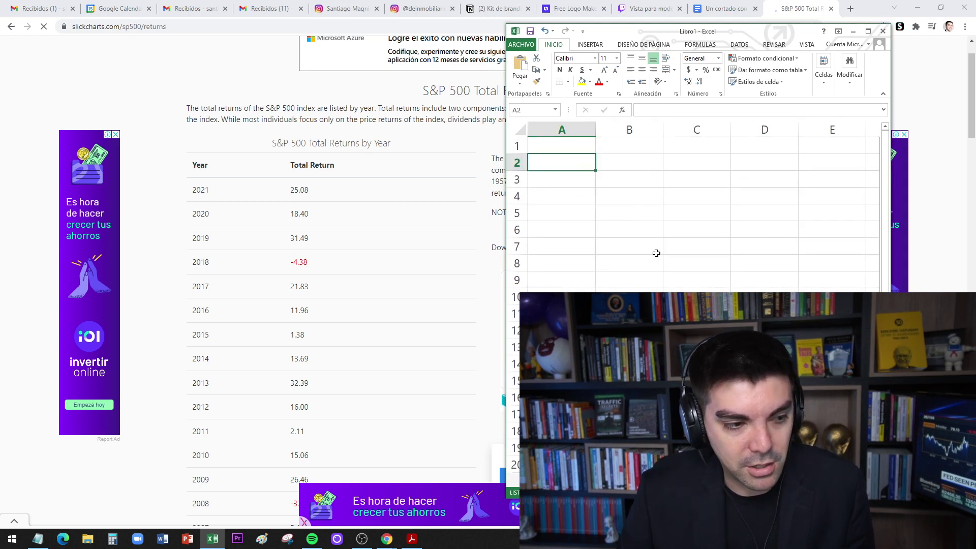
type("2011")
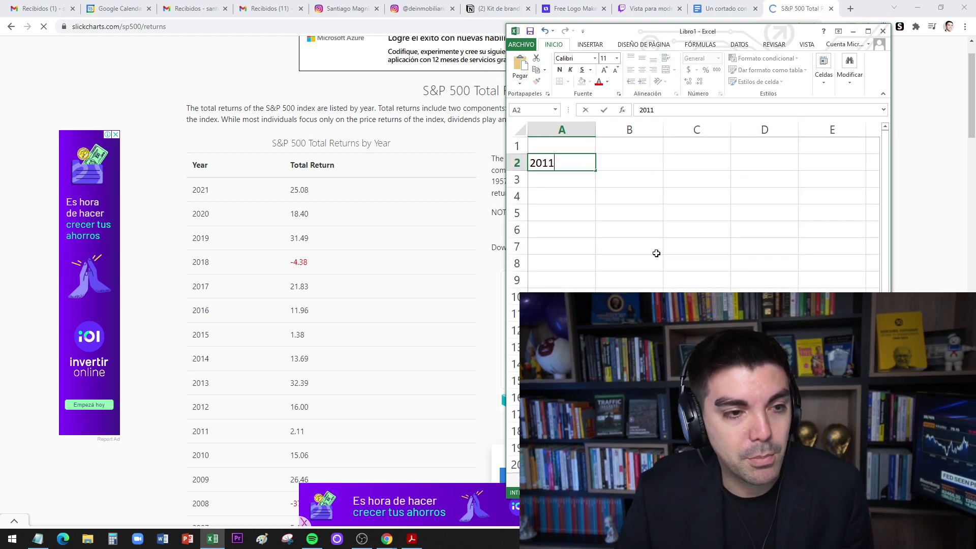
key("Return")
type("2012")
key("Return")
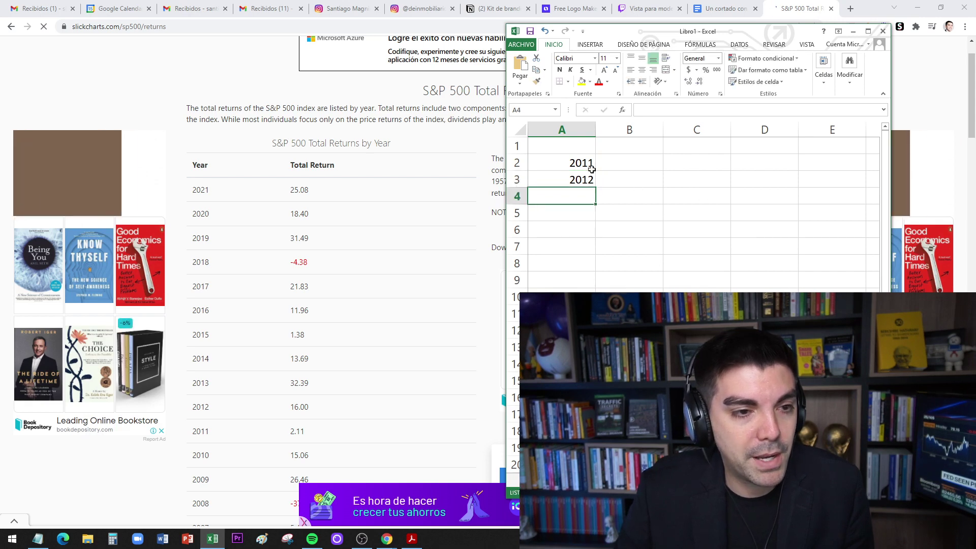
left_click_drag(587, 164, 605, 331)
Enter the column headings "PH Pque Pat" in B1 and "S&P500" in C1
left_click(629, 150)
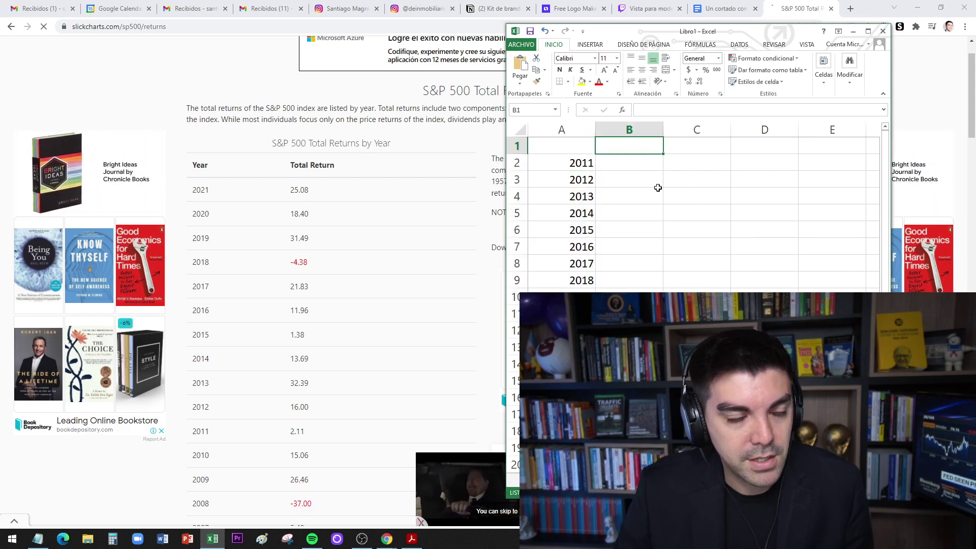
type("PH Pque Pat")
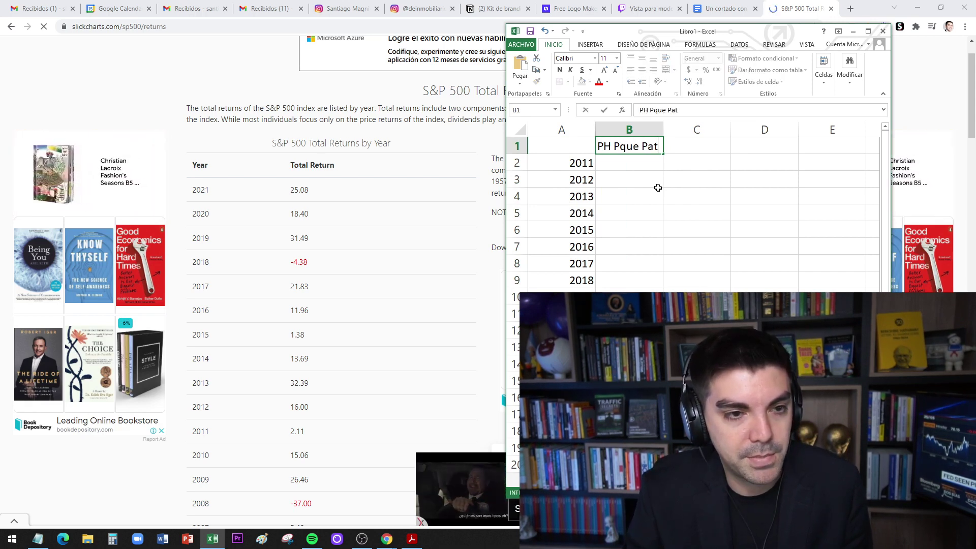
key("Tab")
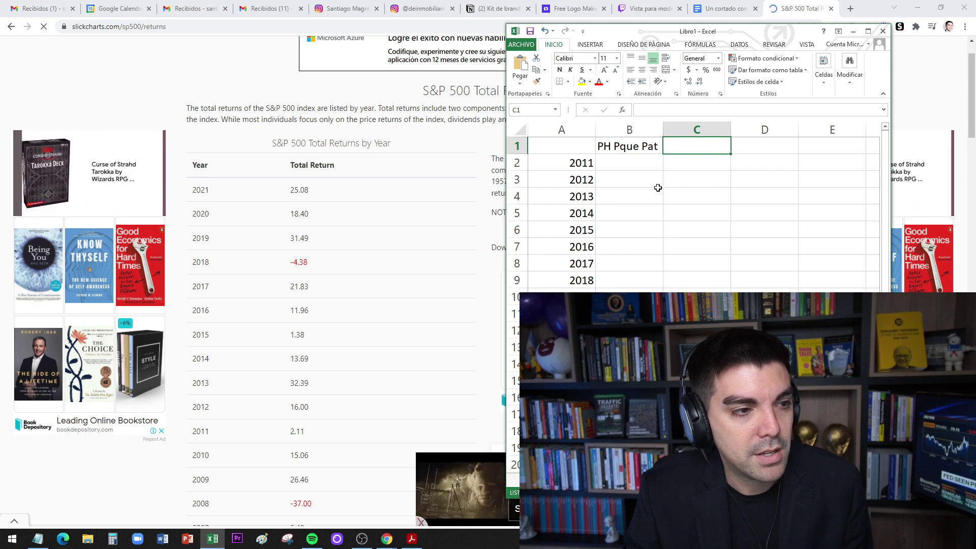
type("A")
type("&")
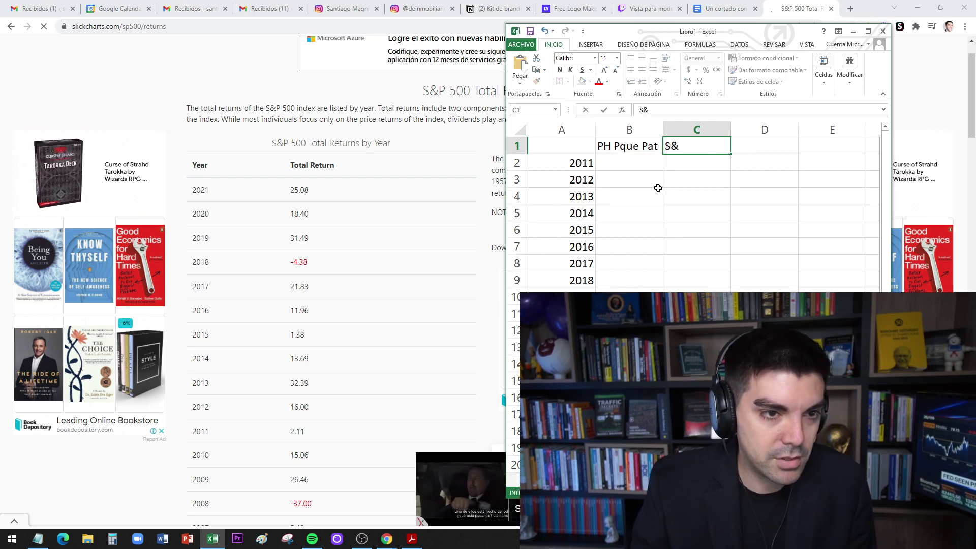
type("P500")
key("Return")
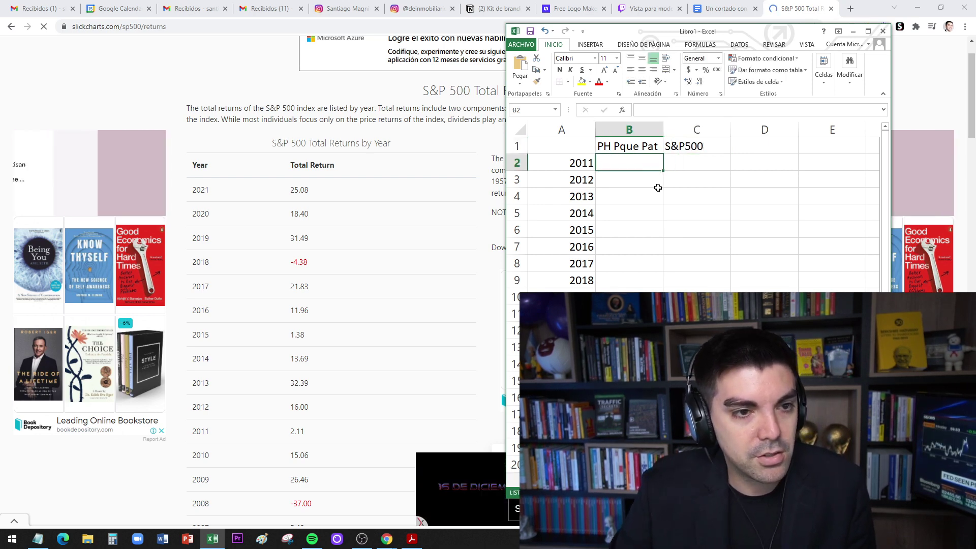
Enter the S&P500 growth factors for 2011 to 2014 in C2:C5: 1.02, 1.16, 1.32 and 1.13
key("Right")
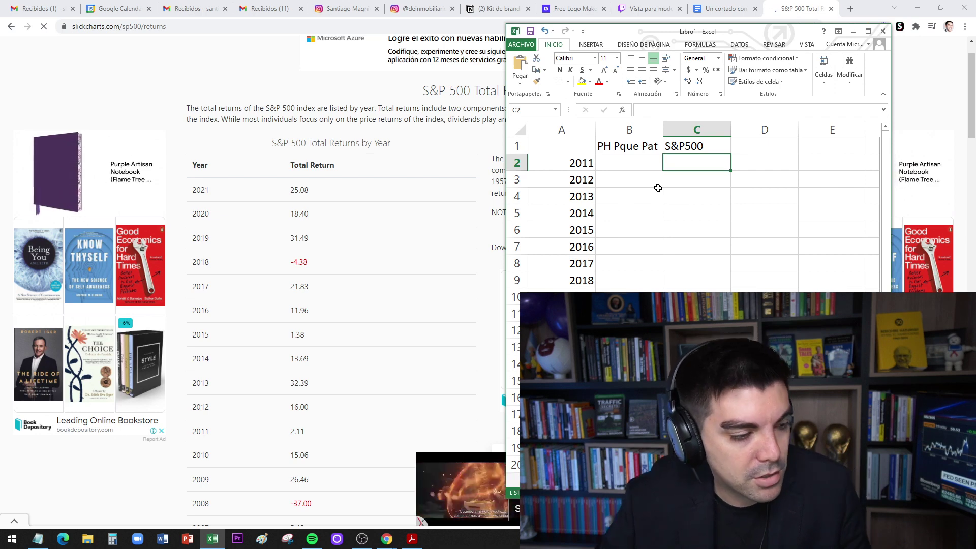
type("1.02")
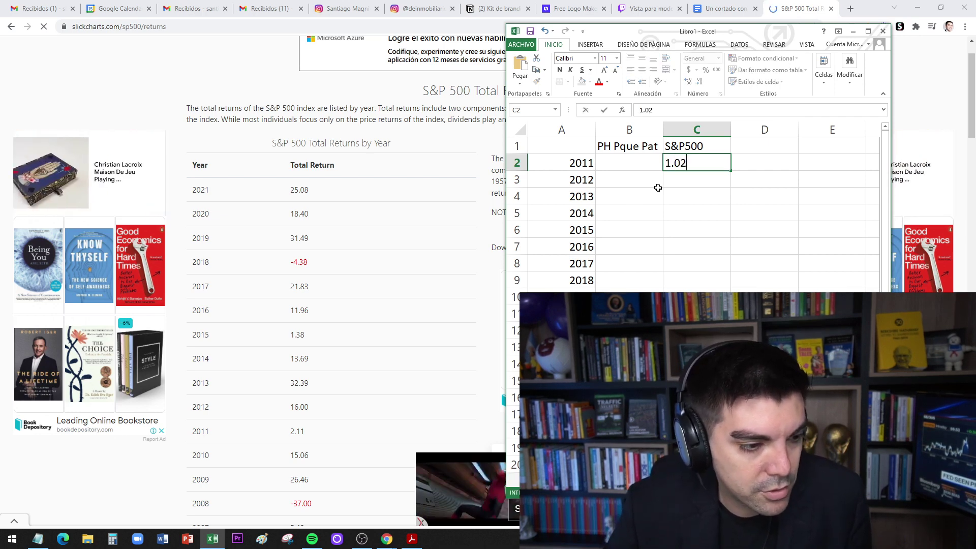
key("Return")
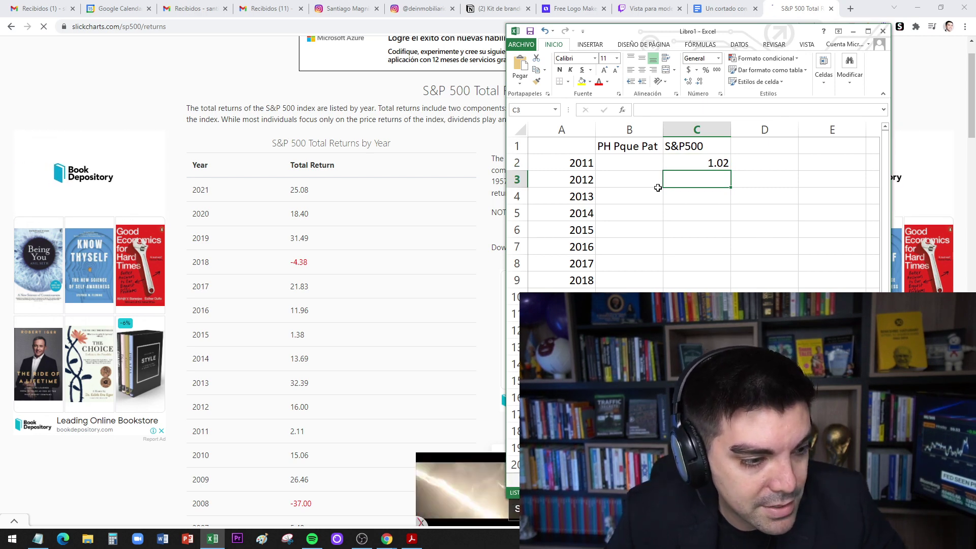
type("1.16")
key("Return")
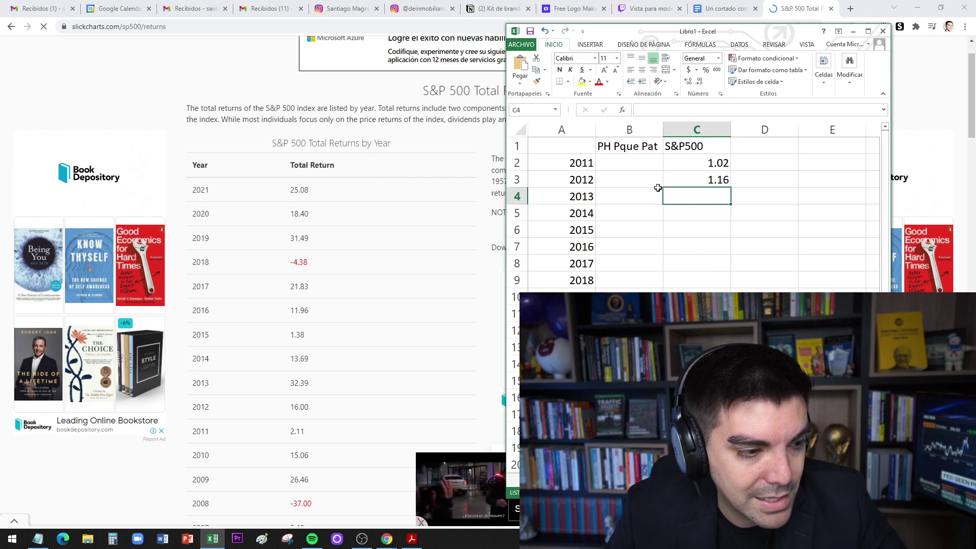
type("1.32")
key("Return")
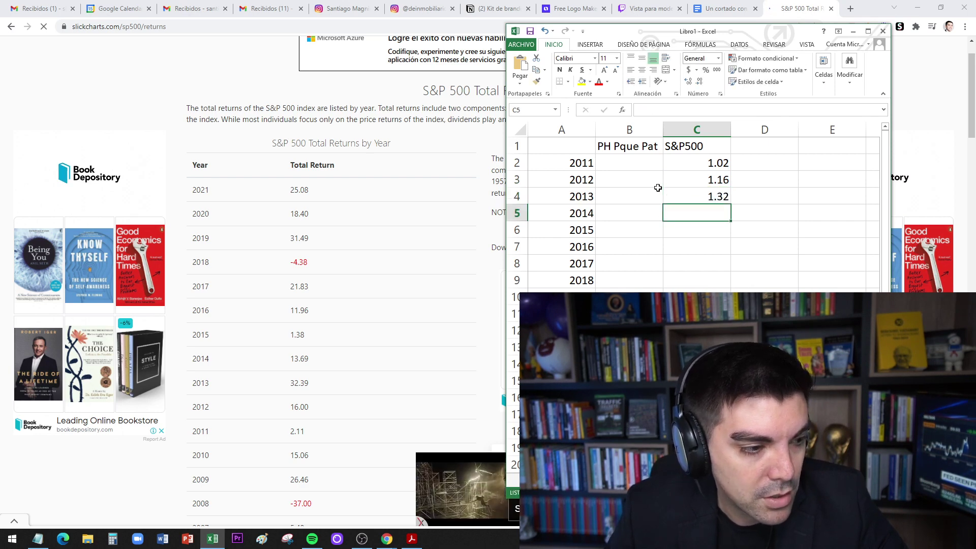
type("1.13")
key("Return")
Enter the S&P500 growth factors for 2015 to 2021 in C6:C12: 1.01, 1.12, 1.22, 0.96, 1.31, 1.18 and 1.25
type("1.01")
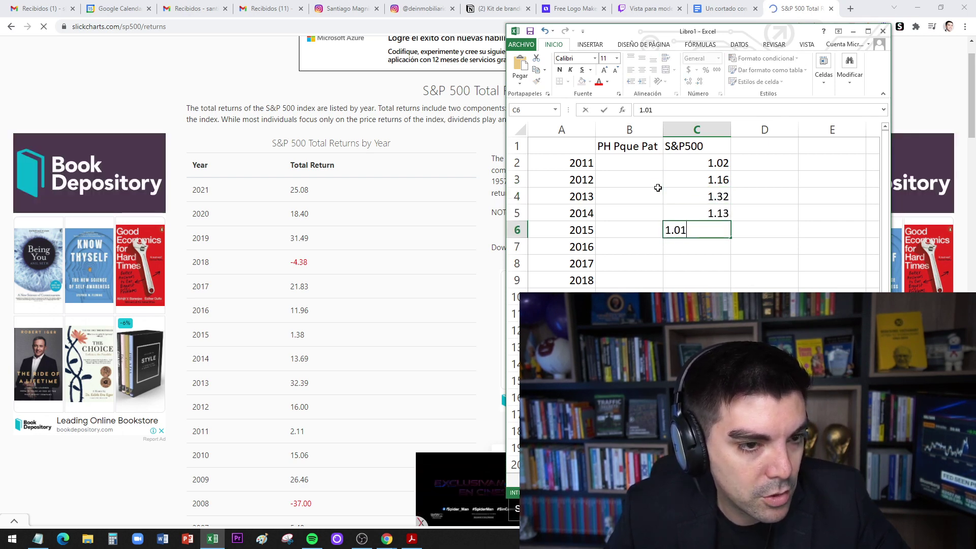
key("Return")
type("1.12")
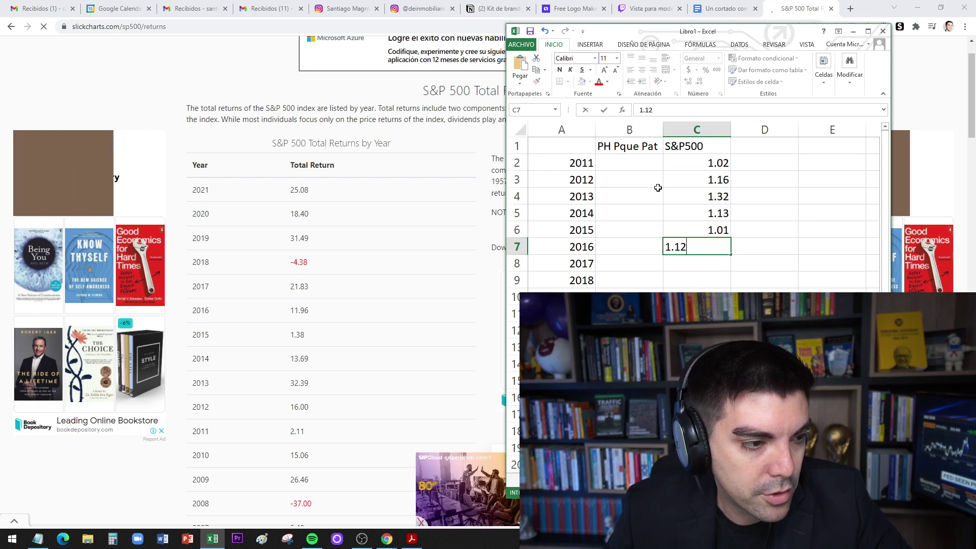
key("Return")
type("1.22")
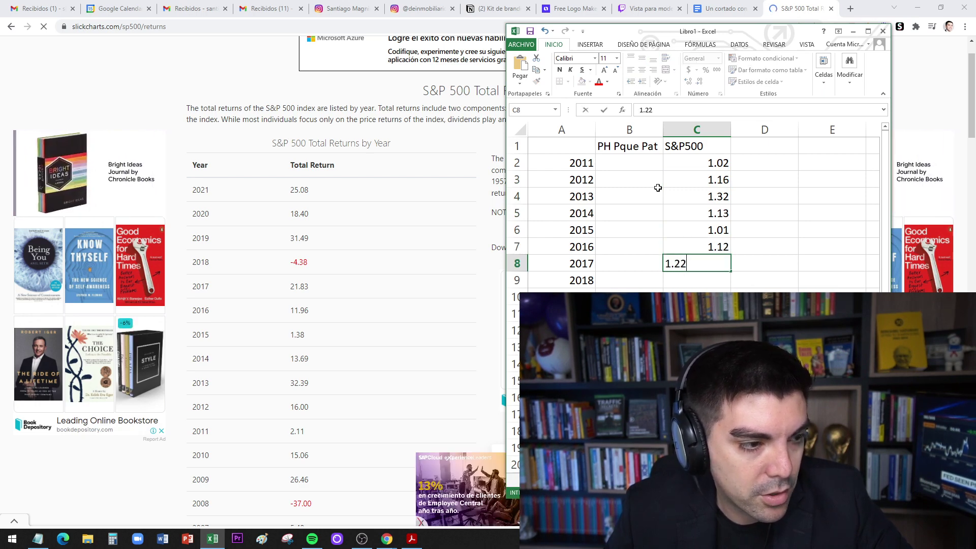
key("Return")
type("0.96")
key("Return")
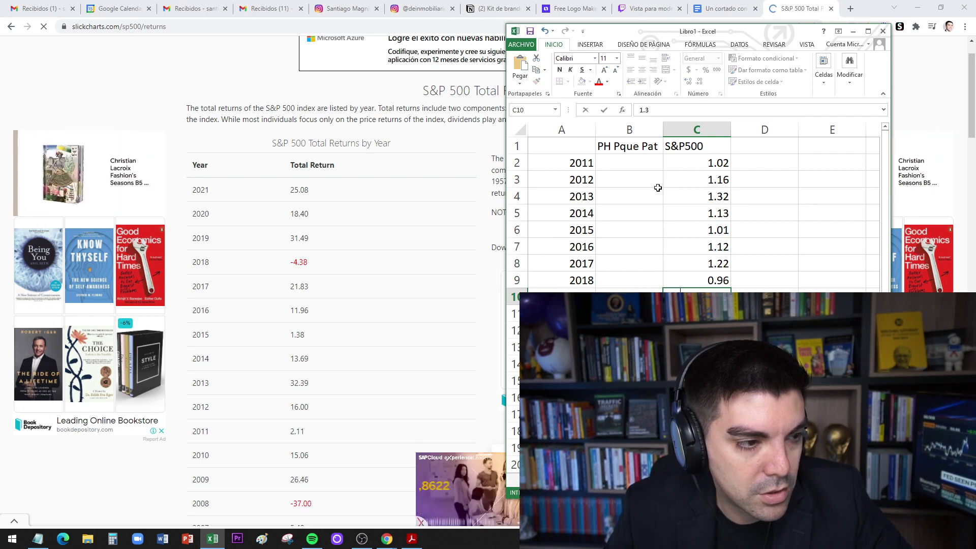
key("Return")
key("Return")
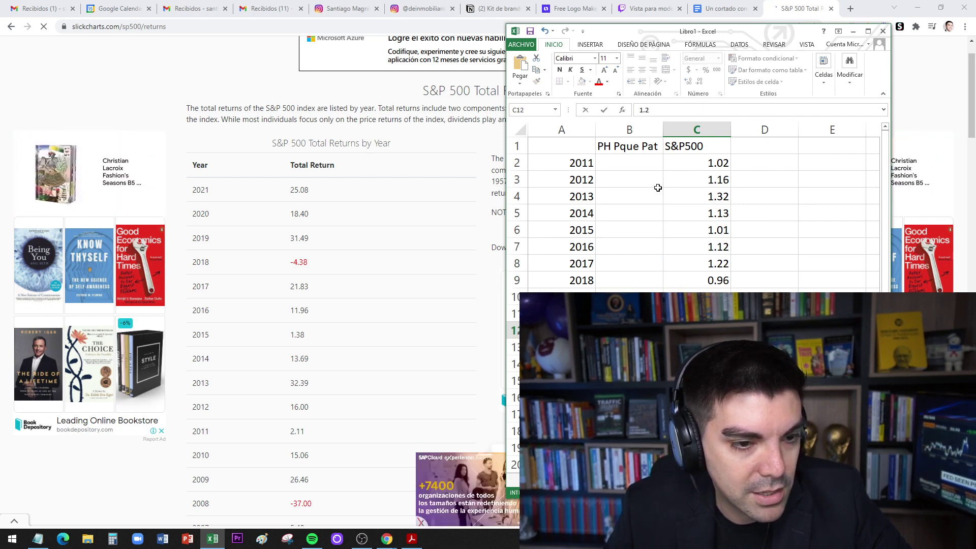
key("Up")
key("Up")
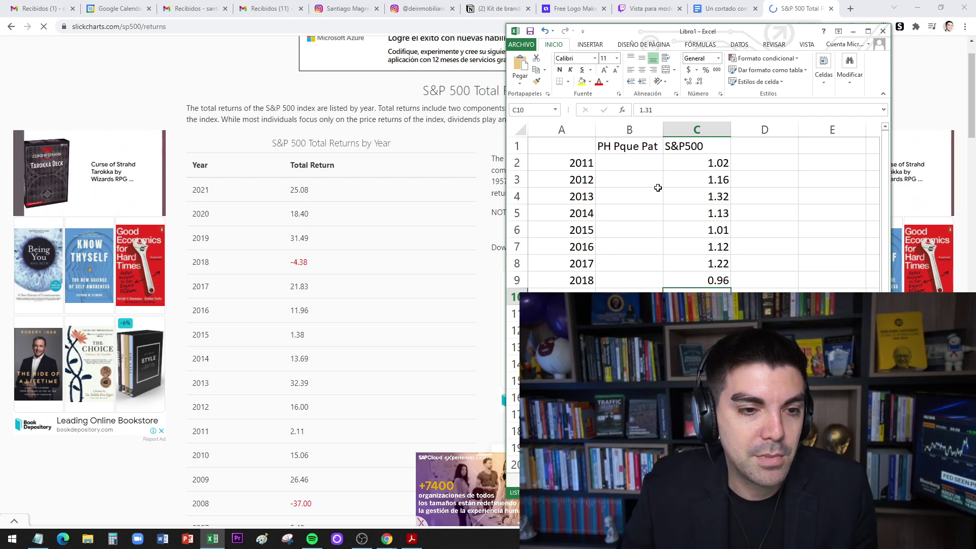
Move the workbook window over the returns table so that all rows from 2011 to 2021 can be seen
key("Up")
key("Up")
key("Up")
key("Up")
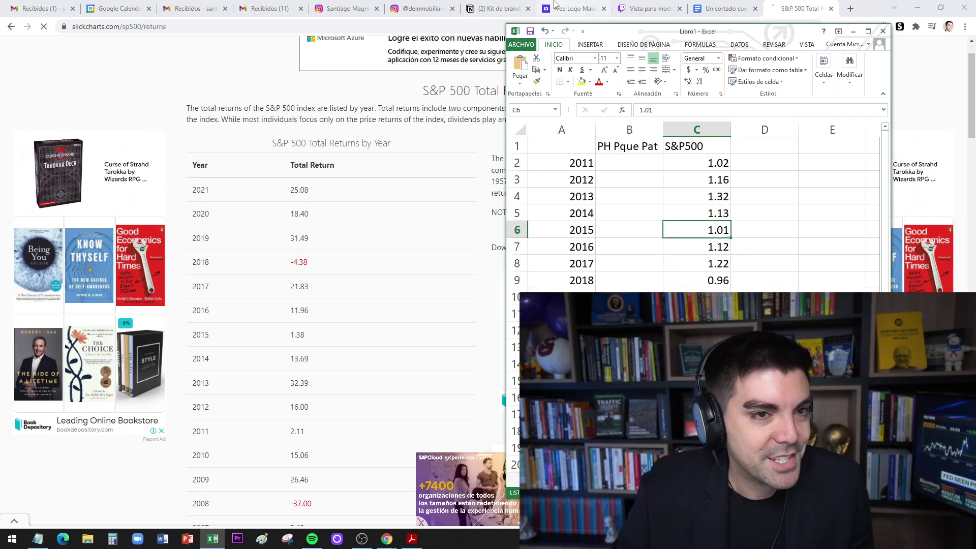
left_click_drag(678, 41, 289, 51)
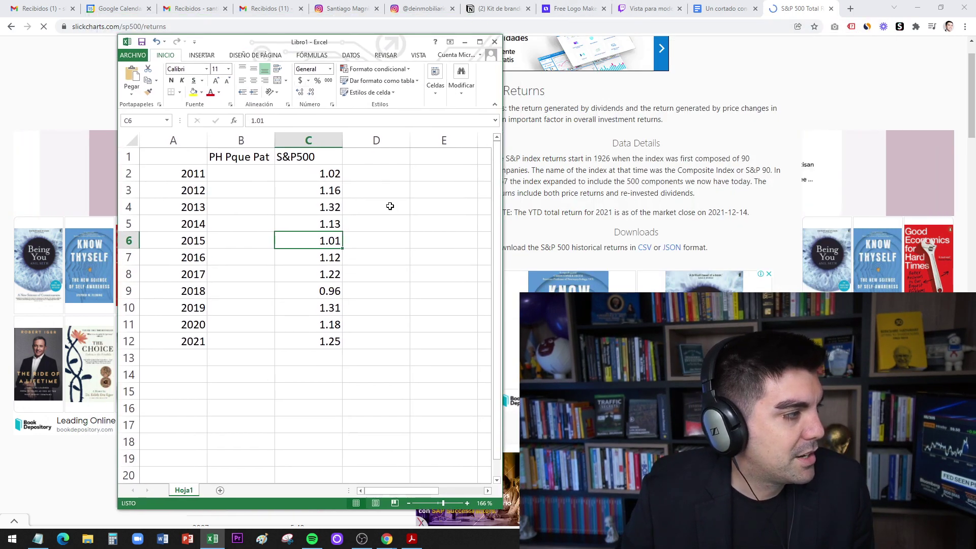
Review the yearly S&P500 growth factors in column C, from 2011 through 2021
key("Down")
key("Down")
key("Down")
key("Down")
key("Down")
key("Down")
key("Down")
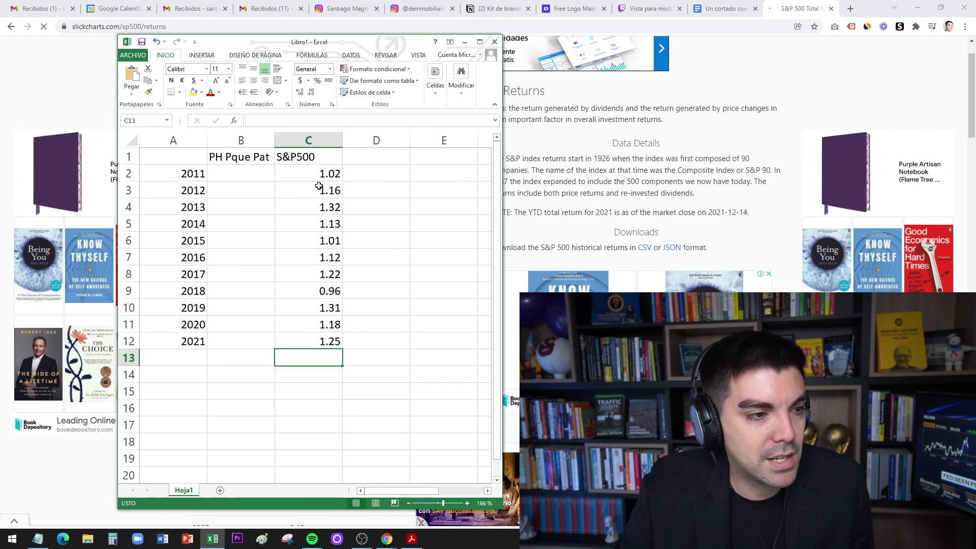
left_click_drag(319, 186, 311, 340)
left_click(314, 367)
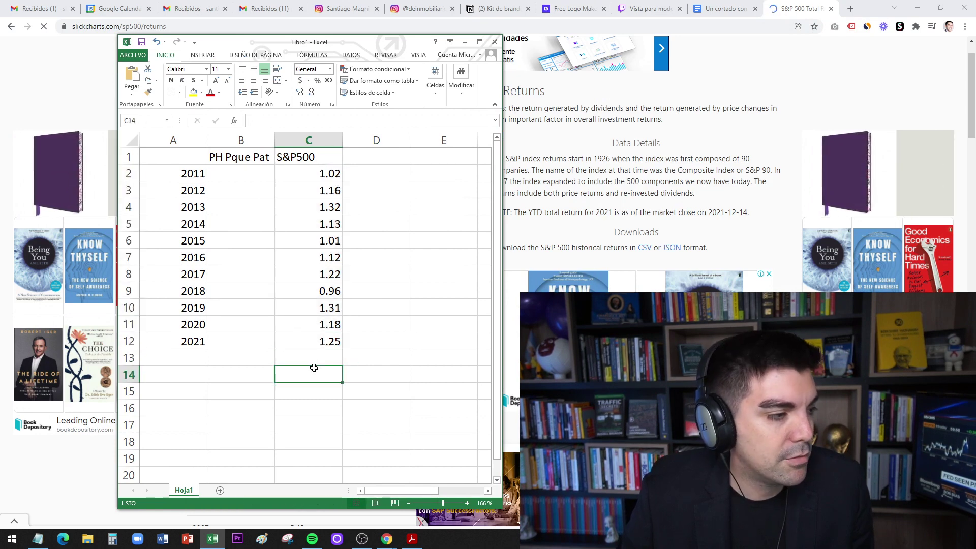
key("Up")
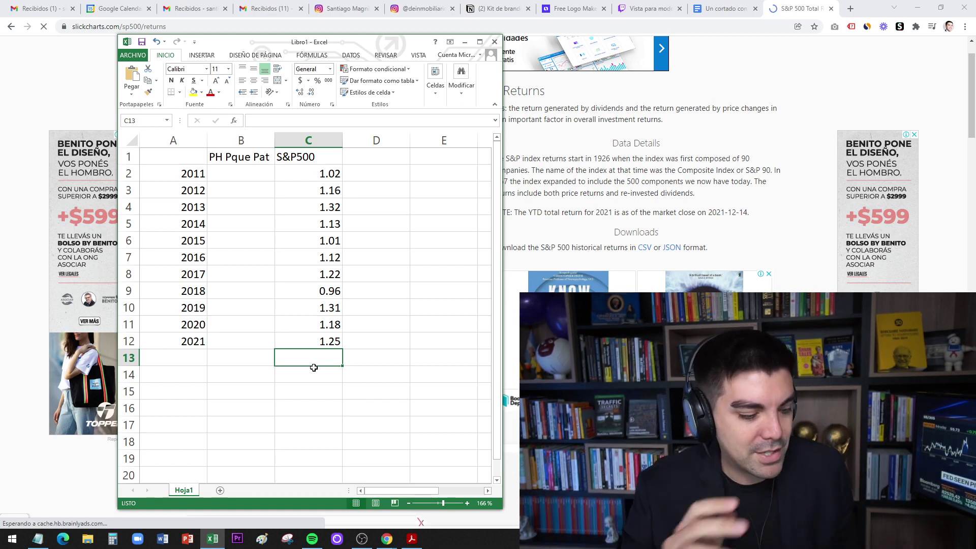
left_click(314, 175)
left_click(315, 191)
left_click(310, 206)
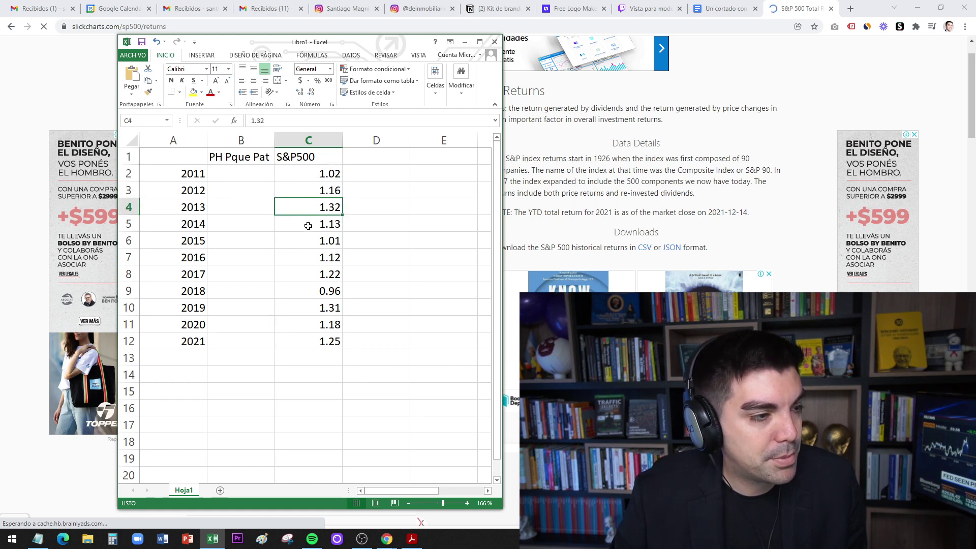
left_click(308, 226)
left_click(308, 242)
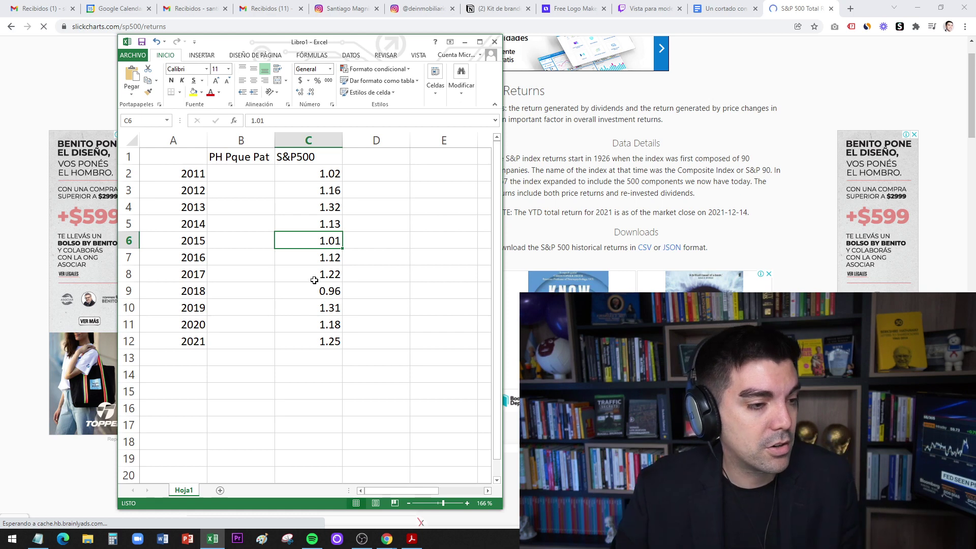
Multiply all the S&P500 growth factors from C2 through C12 together in C13, referencing each cell
left_click(309, 358)
type("+")
key("Up")
key("Up")
key("Up")
key("Up")
key("Up")
key("Up")
key("Up")
key("Up")
key("Up")
key("Up")
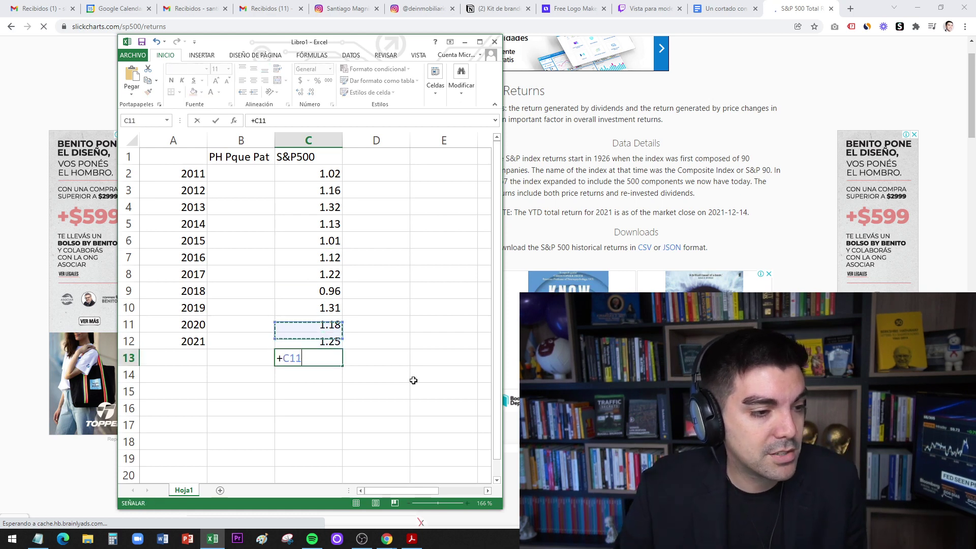
key("Up")
type("*")
key("Up")
key("Up")
key("Up")
key("Up")
key("Up")
key("Up")
key("Up")
key("Up")
key("Up")
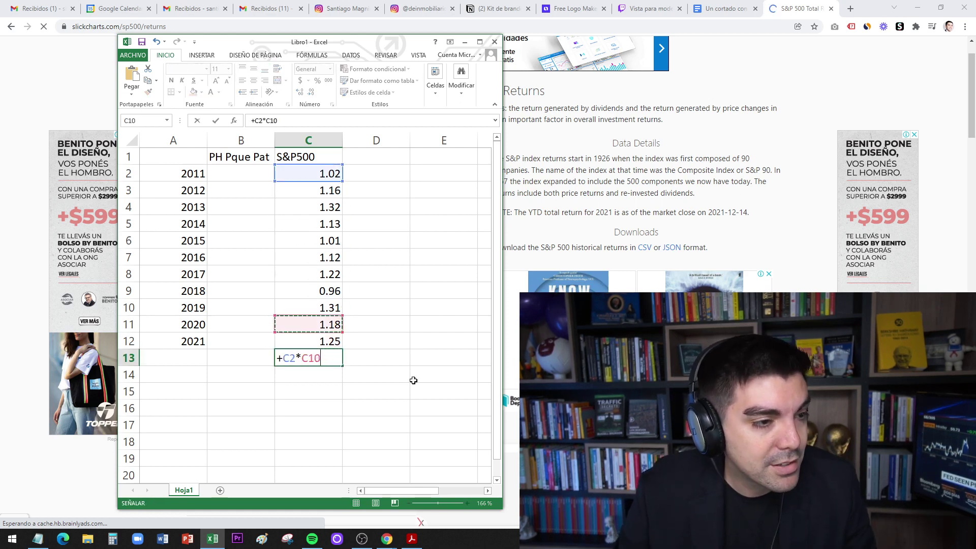
key("Up")
type("*")
key("Up")
key("Up")
key("Up")
key("Up")
key("Up")
key("Up")
key("Up")
key("Up")
key("Up")
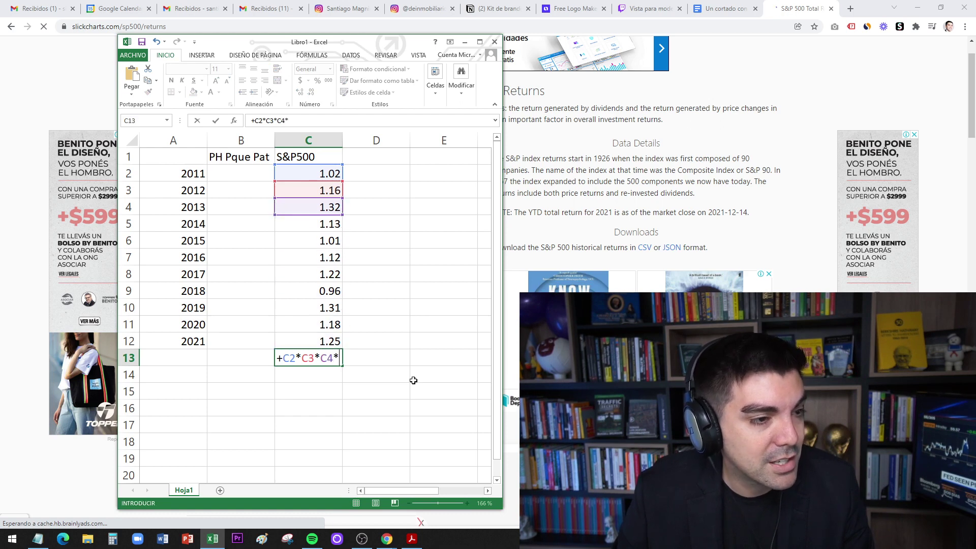
type("*")
key("Up")
key("Up")
key("Up")
key("Up")
key("Up")
key("Up")
key("Up")
key("Up")
type("*")
key("Up")
key("Up")
key("Up")
key("Up")
key("Up")
key("Up")
key("Up")
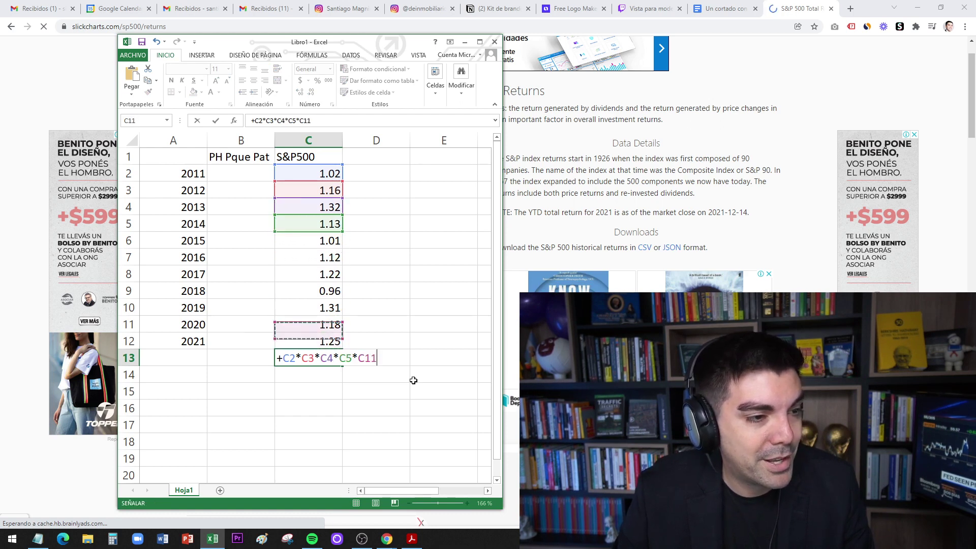
type("*")
key("Up")
key("Up")
key("Up")
key("Up")
key("Up")
key("Up")
type("*")
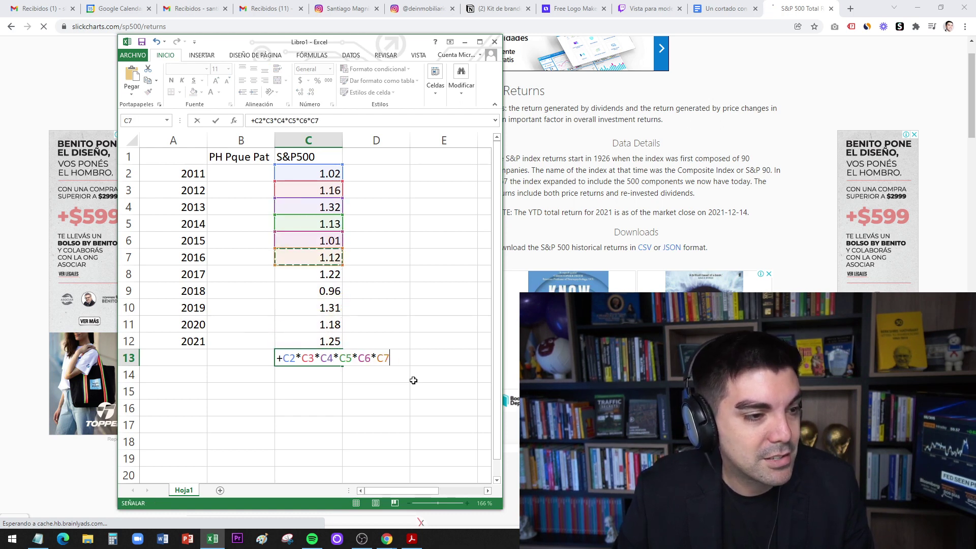
key("Up")
key("Up")
key("Up")
key("Up")
key("Up")
type("*")
key("Up")
key("Up")
key("Up")
key("Up")
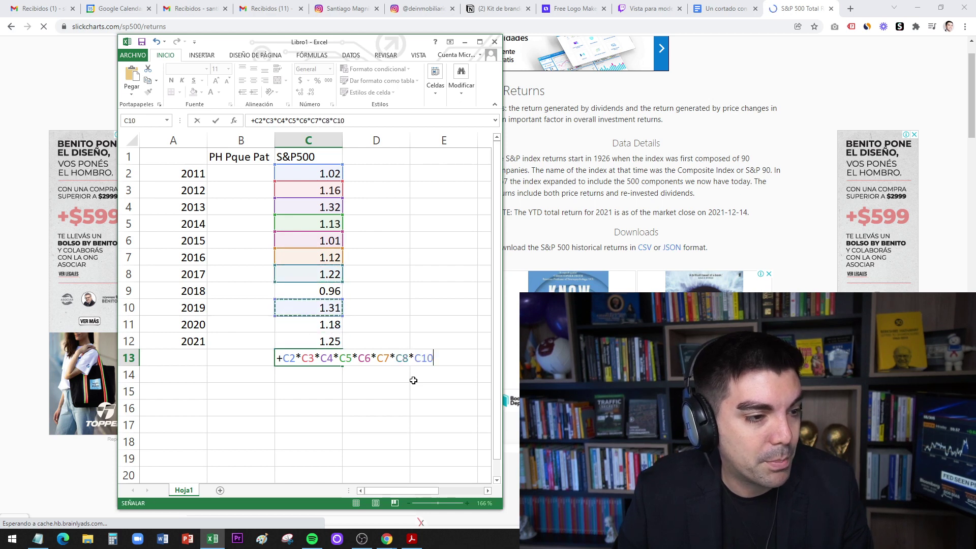
type("*")
key("Up")
key("Up")
key("Up")
type("*")
key("Up")
key("Up")
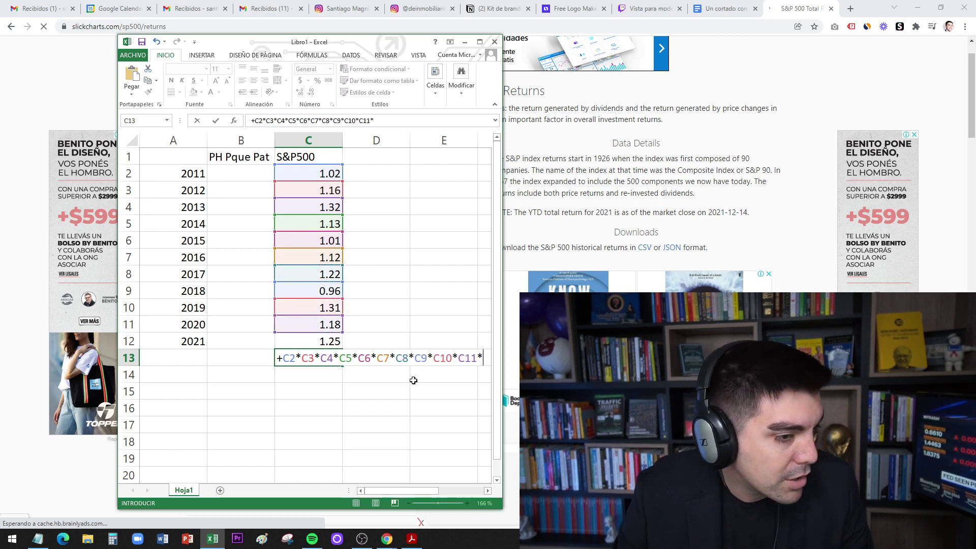
type("*")
key("Up")
key("Return")
key("Up")
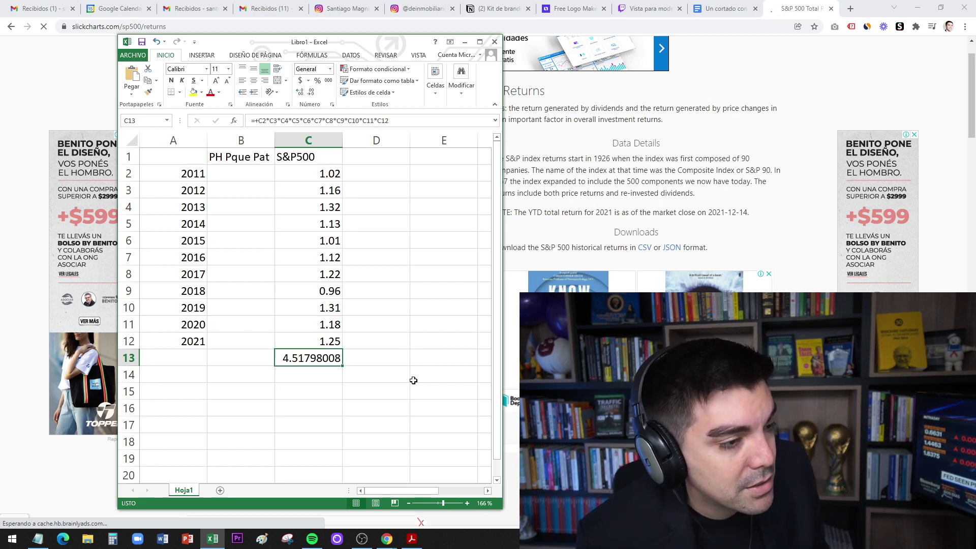
Check the yearly S&P500 factors in C2:C12 together with the compounded product beneath them
key("Up")
key("Up")
key("Up")
key("Up")
key("Up")
key("Up")
key("Up")
key("Up")
key("Up")
key("Up")
key("Up")
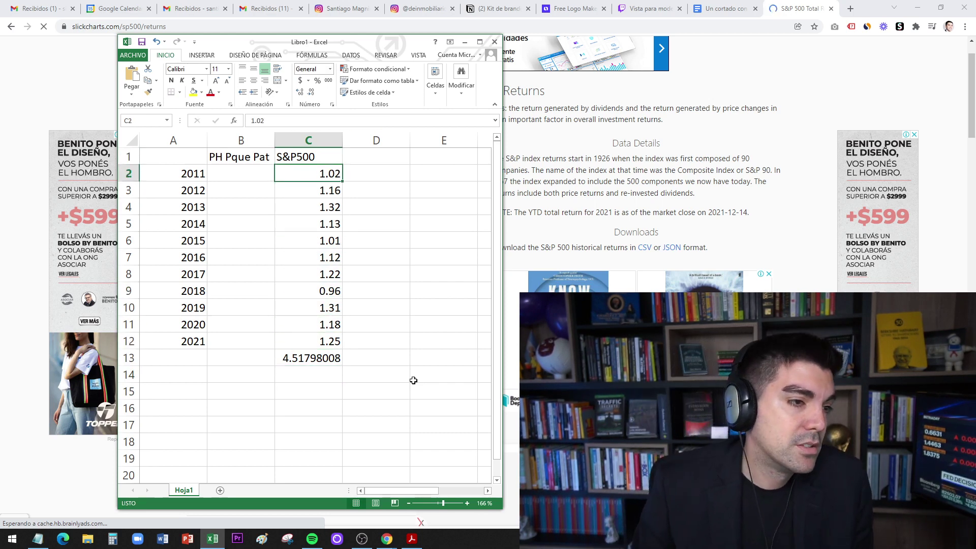
key("Down")
key("Down")
key("Down")
key("Down")
key("Down")
key("Down")
key("Down")
key("Down")
key("Down")
key("Down")
key("Down")
key("Down")
key("Down")
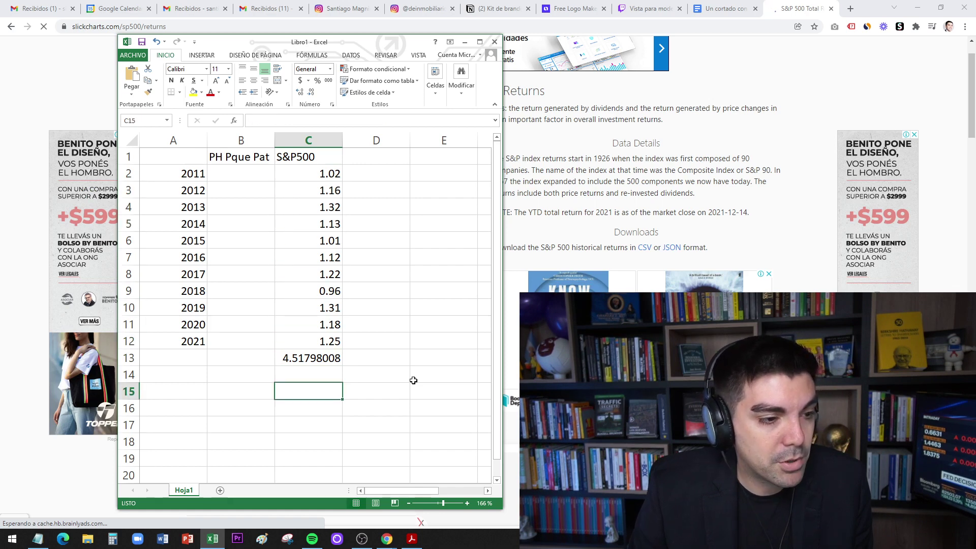
Delete the compounded product from C13
key("Up")
key("Up")
key("Delete")
Compound the 2011 and 2012 S&P500 factors in D3 by multiplying C2 by C3
key("Up")
key("Up")
key("Up")
key("Up")
key("Up")
key("Up")
key("Up")
key("Up")
key("Up")
key("Up")
key("Up")
key("Right")
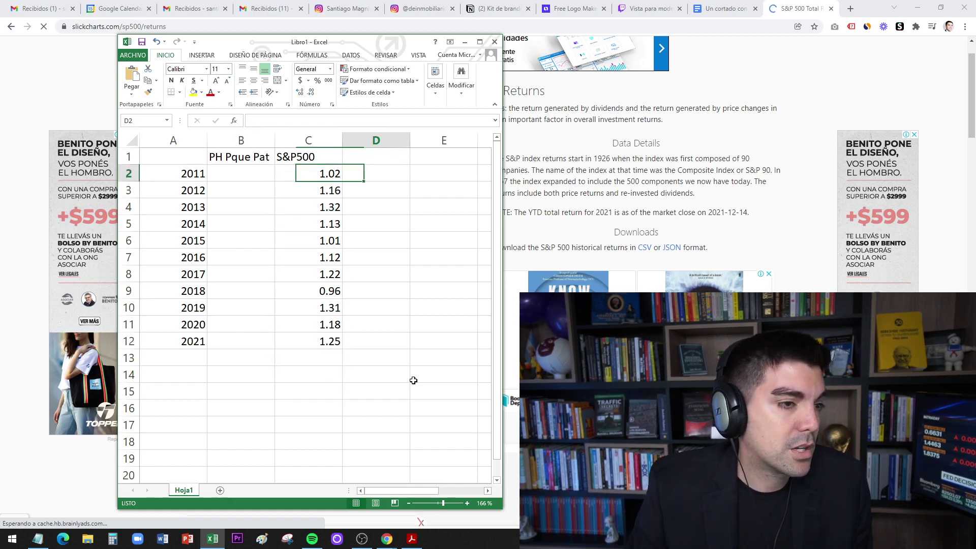
key("Down")
type("+")
key("Left")
key("Up")
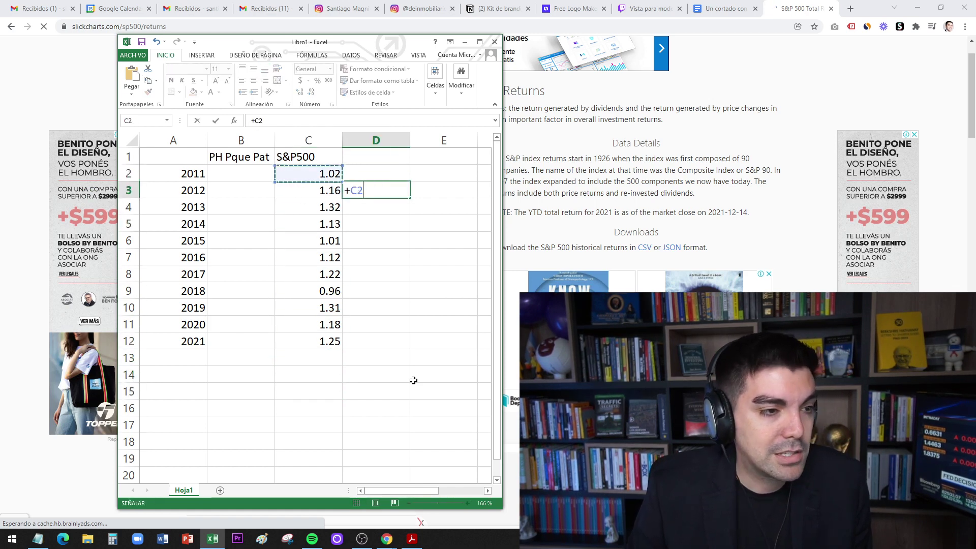
type("*")
key("Left")
key("Return")
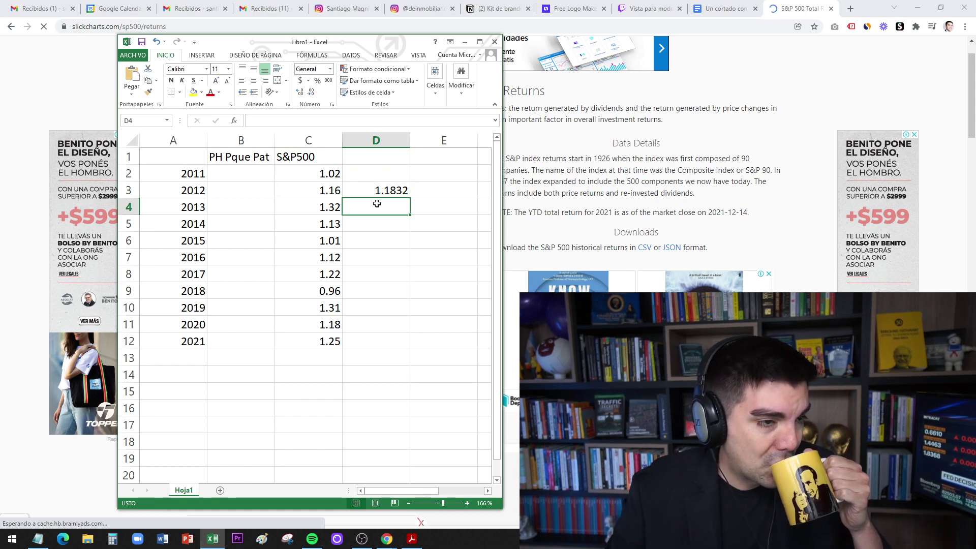
Examine the PH Pque Pat column for the years 2011 to 2021
left_click_drag(257, 177, 260, 341)
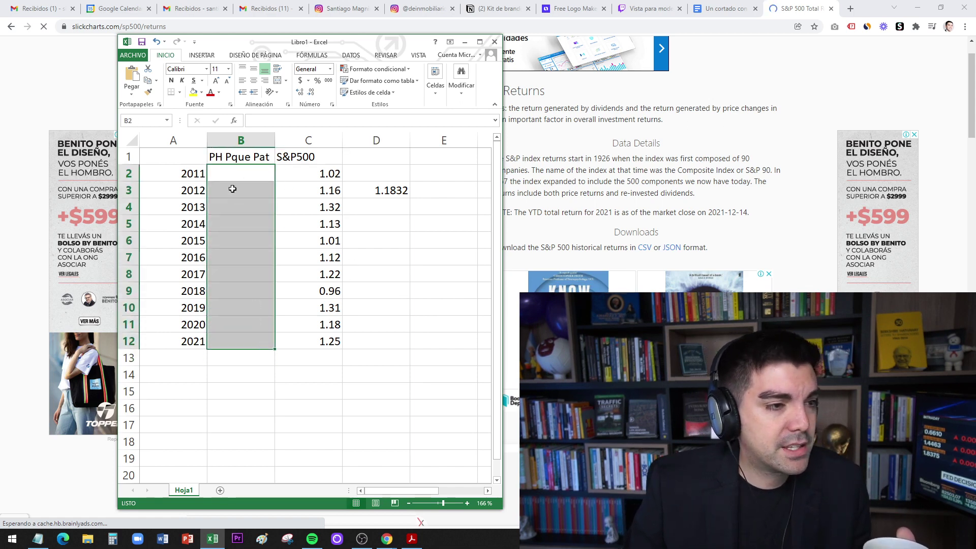
left_click(240, 174)
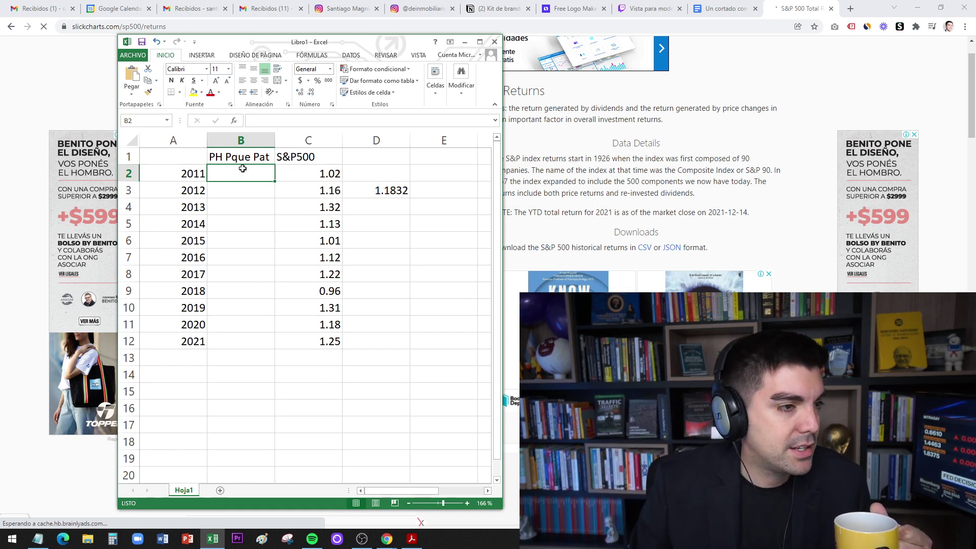
left_click(241, 140)
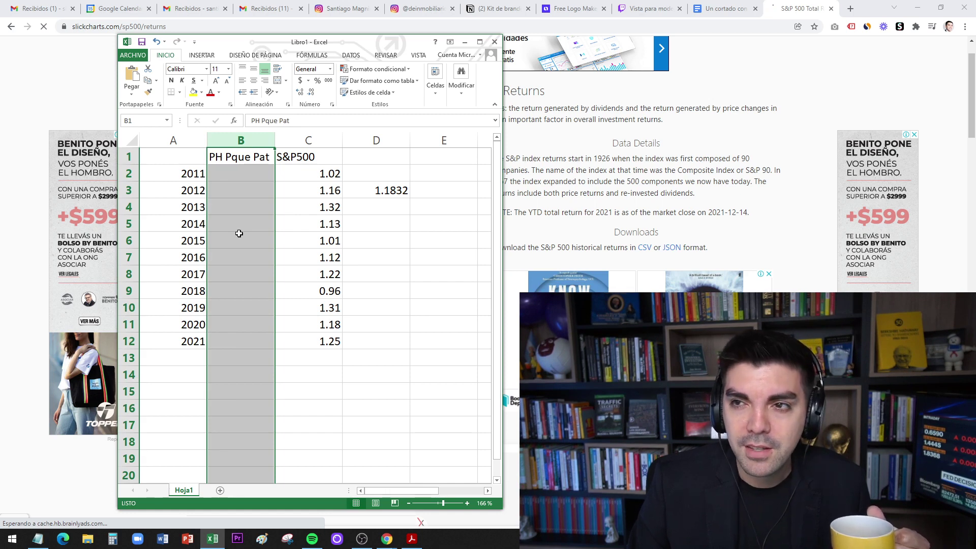
left_click_drag(179, 167, 238, 173)
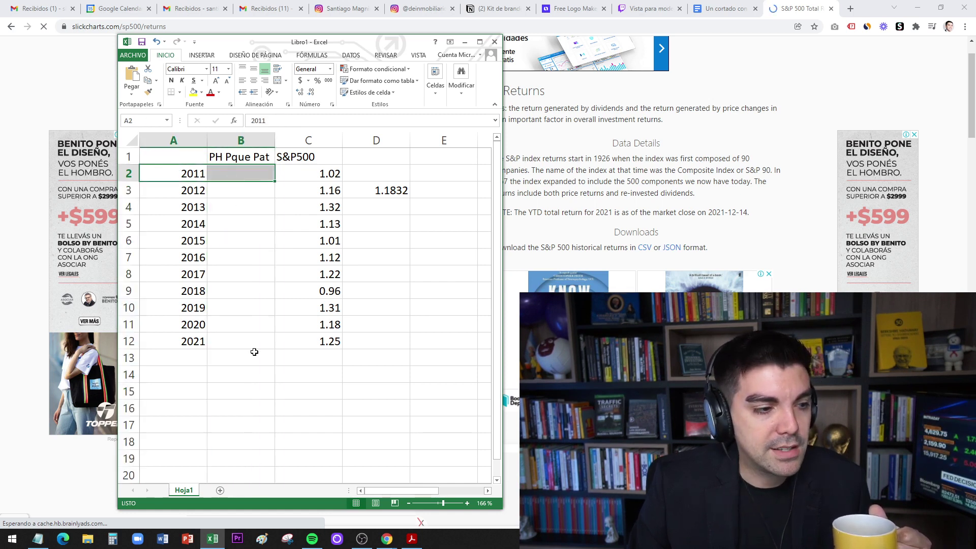
key("Down")
key("Down")
key("Down")
key("Down")
key("Down")
key("Down")
key("Down")
key("Down")
key("Down")
key("Down")
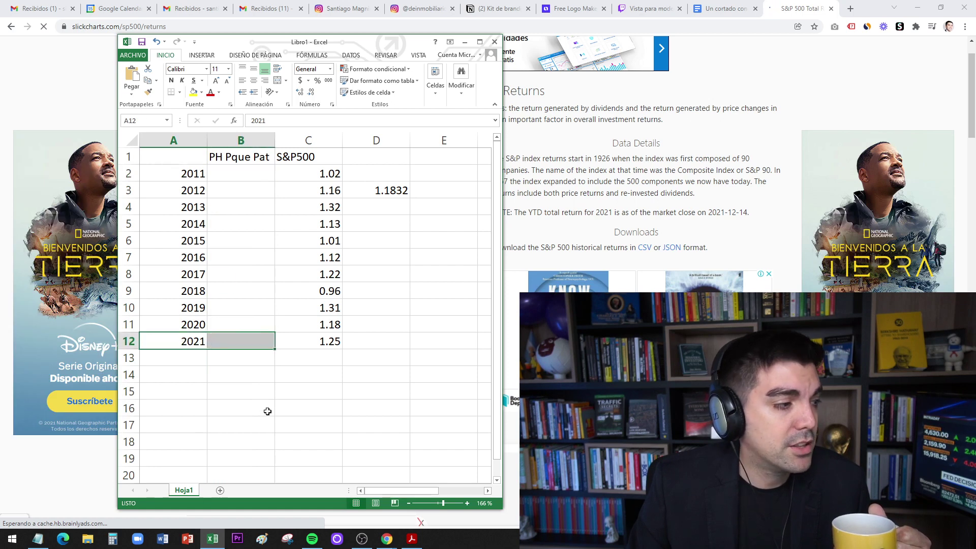
left_click_drag(249, 175, 253, 335)
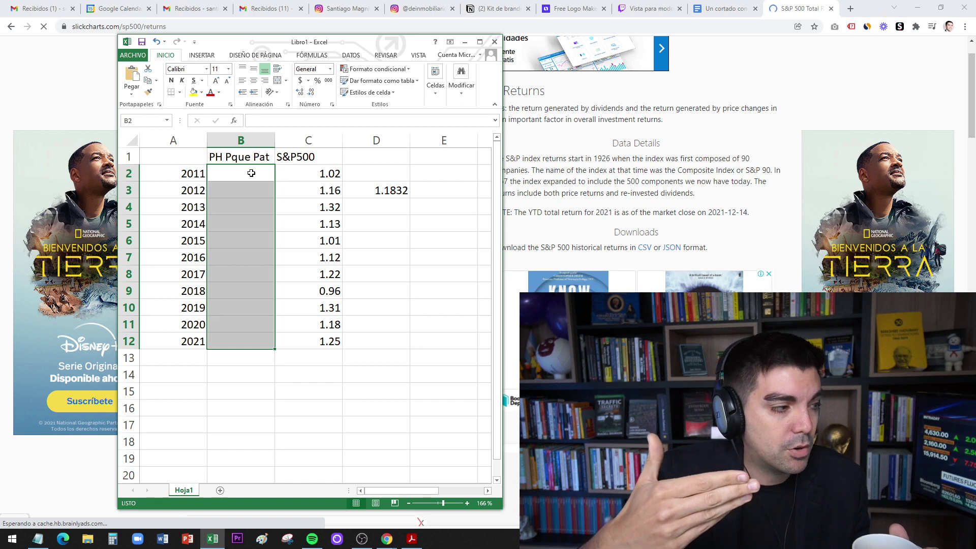
Enter 1.15 as the 2011 growth factor for PH Pque Pat in B2
left_click(247, 176)
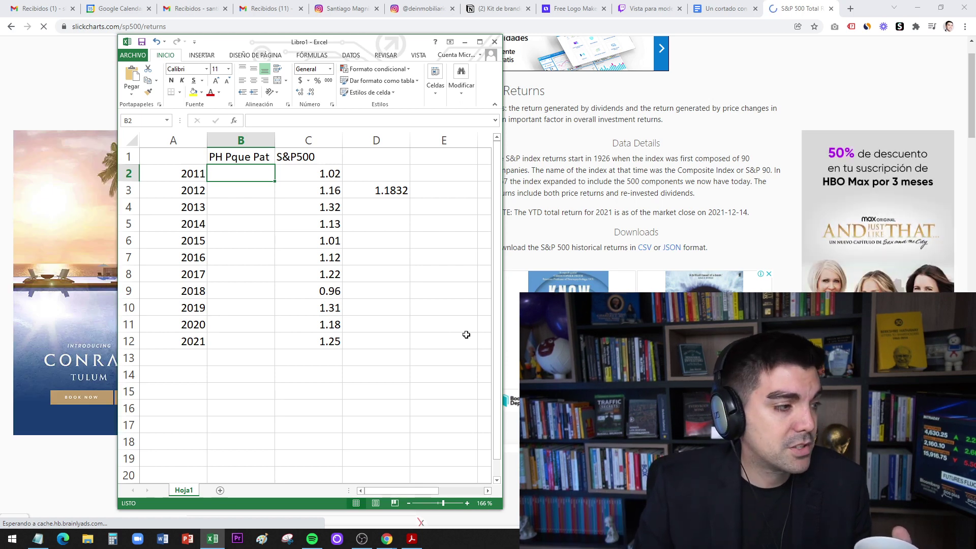
type("1.15")
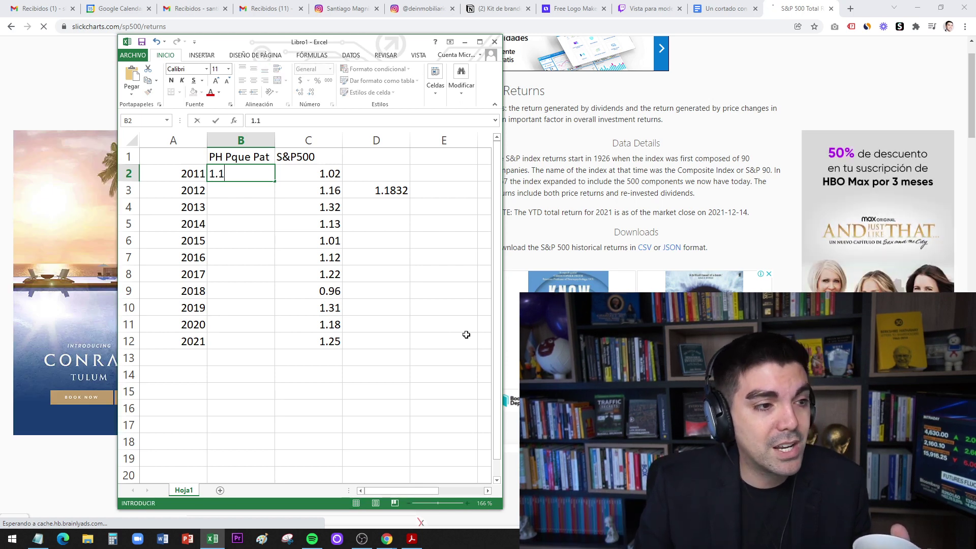
key("Return")
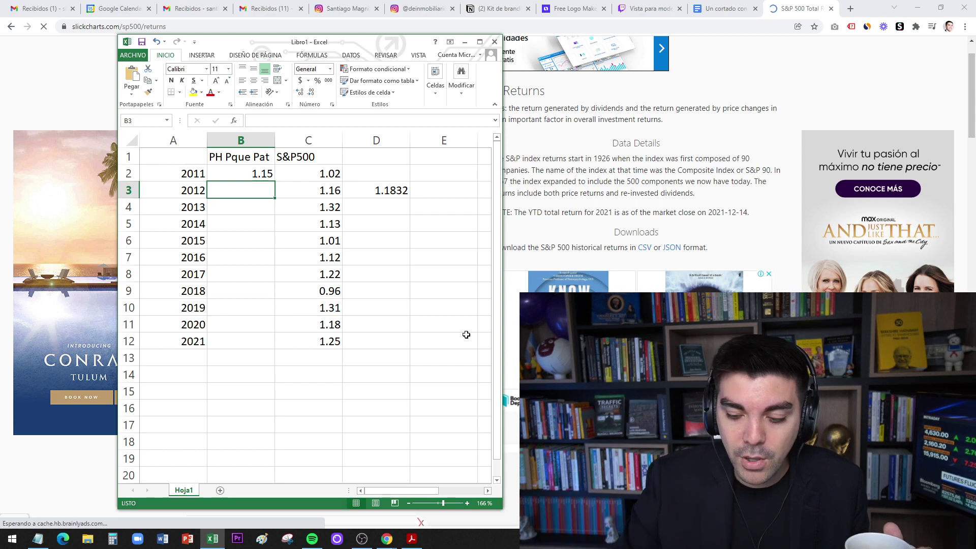
Calculate the ratio 120000/110000 in B3, then clear the cell
type("+120000/1")
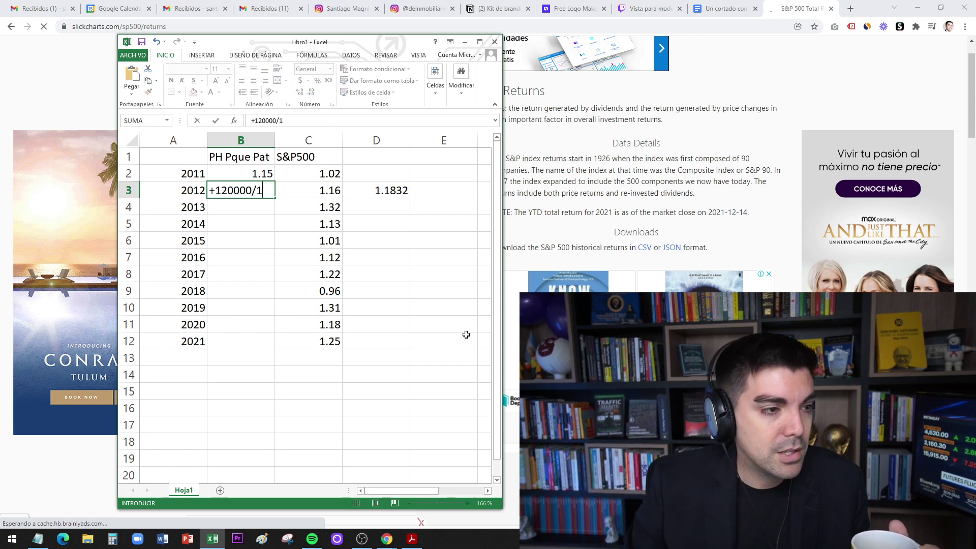
type("1000")
key("Return")
key("Up")
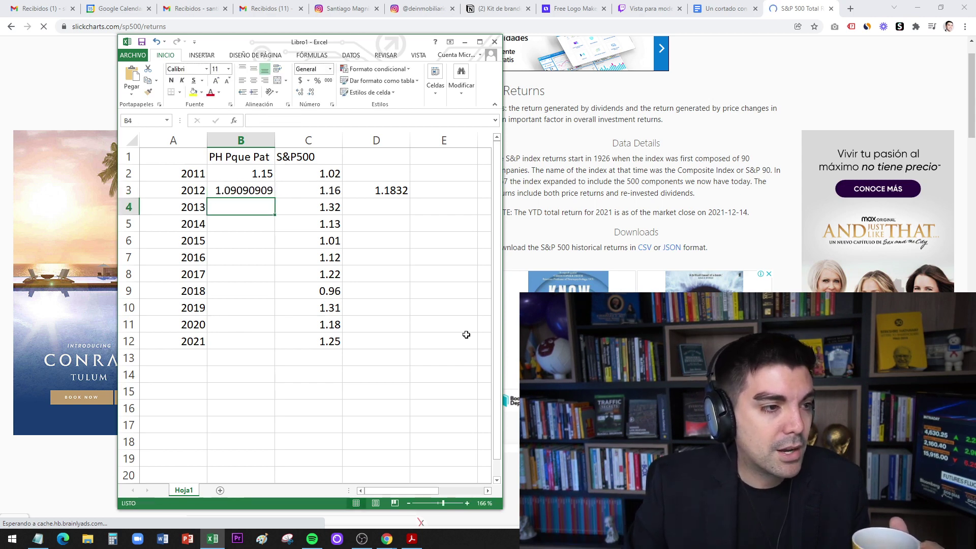
key("Delete")
Enter the 2012 PH Pque Pat factor in B3 as the sum 1.09+1.05
type("1")
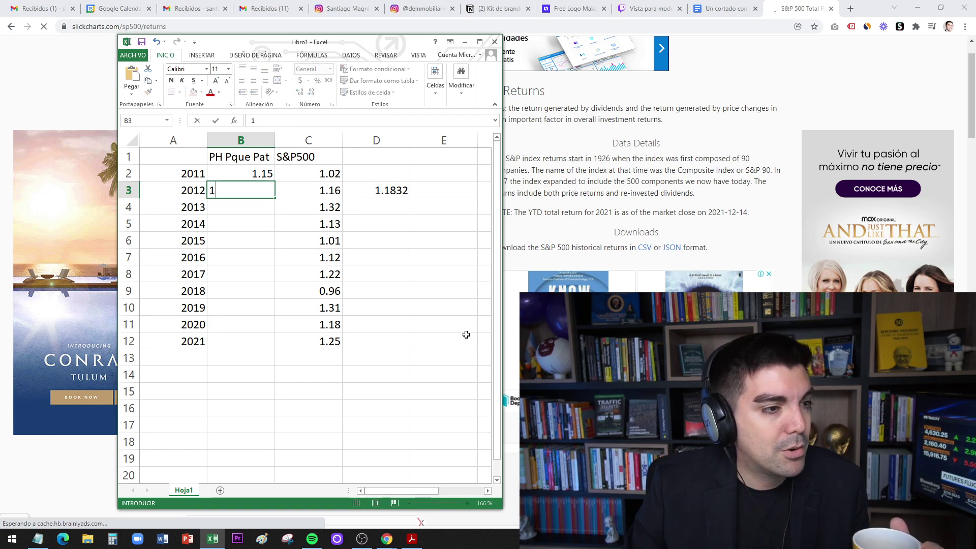
type("1.09+1.05")
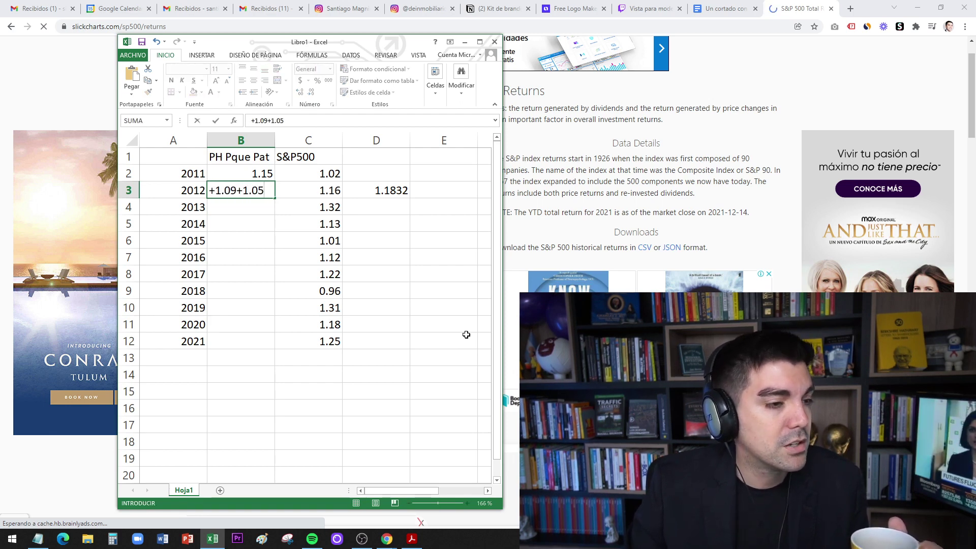
key("Return")
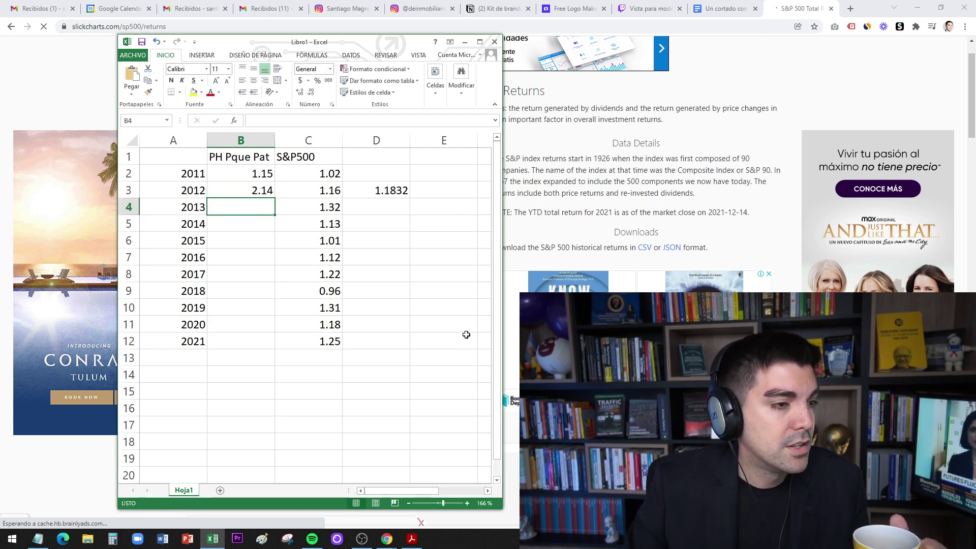
Correct the second term of the 2012 PH Pque Pat formula in B3 to 0.05
key("Up")
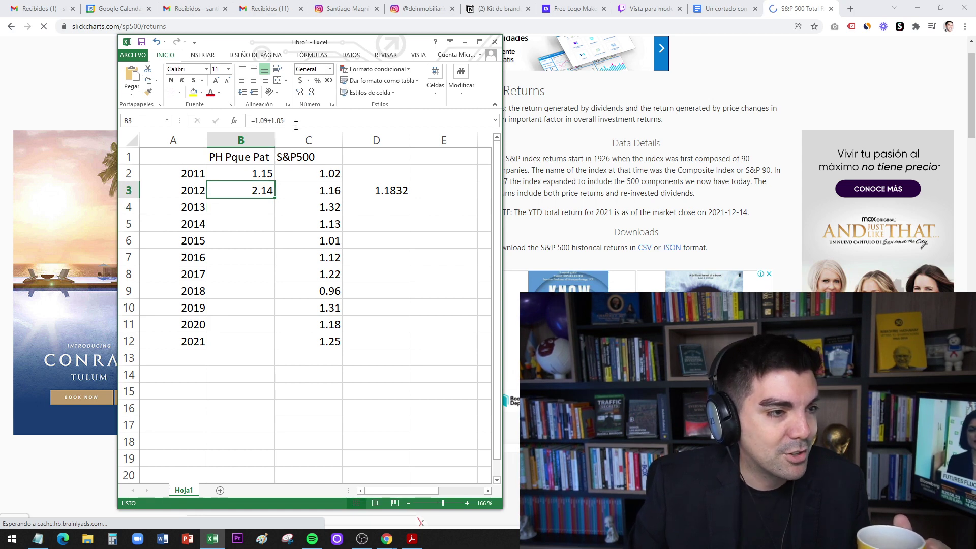
left_click(275, 120)
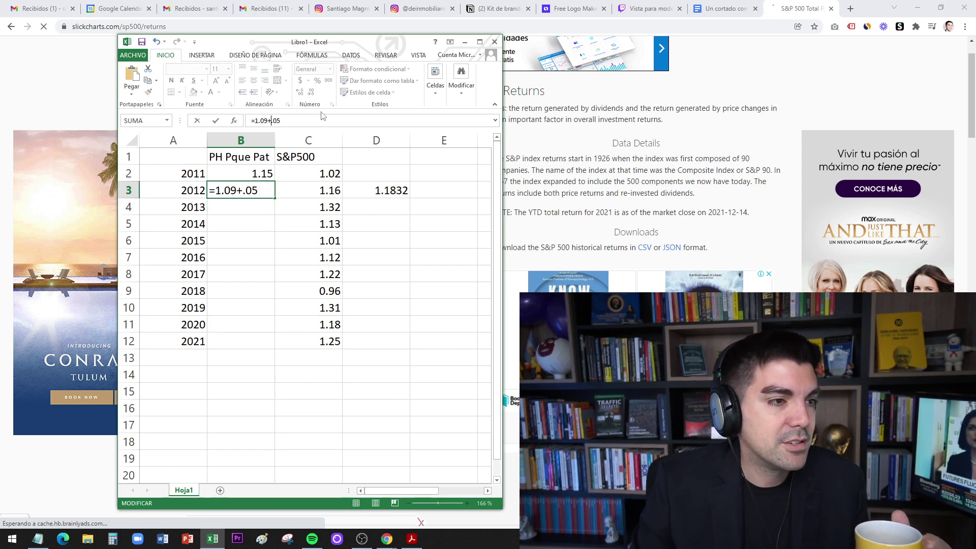
key("Return")
key("Up")
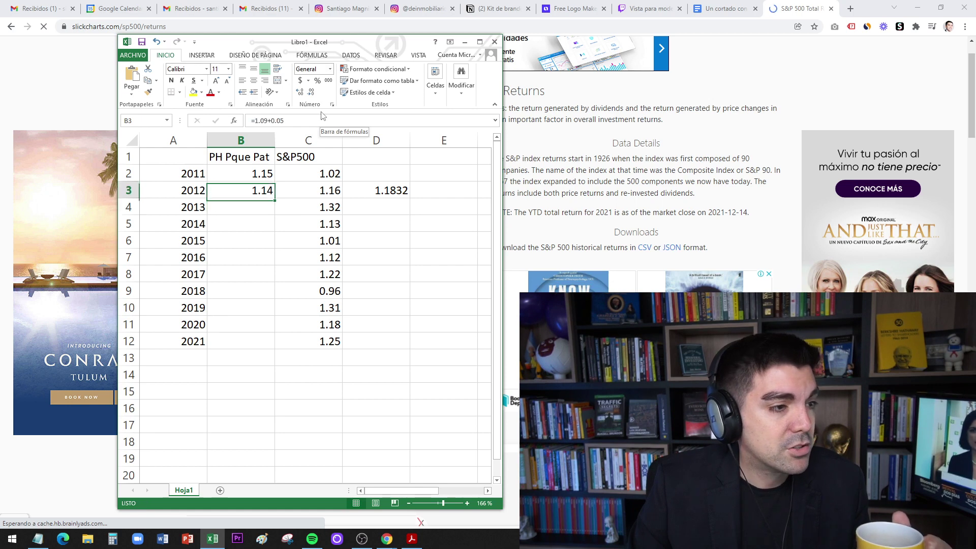
key("Up")
key("Down")
key("Down")
type("+")
key("Escape")
key("Up")
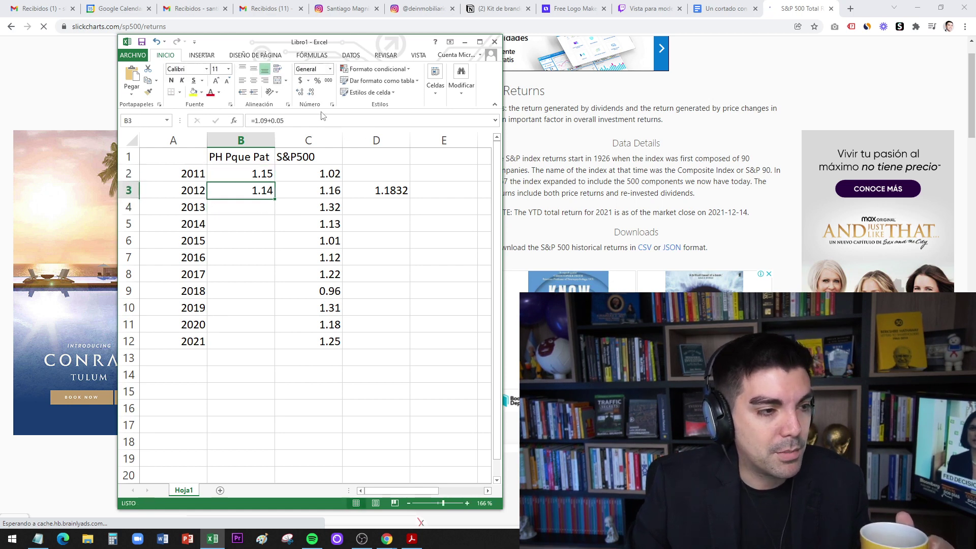
Calculate the compounded 2011–2012 PH Pque Pat factor in E3 by multiplying B3 by B2
key("Right")
key("Right")
key("Right")
type("+")
key("Up")
key("Left")
key("Left")
key("Left")
key("Down")
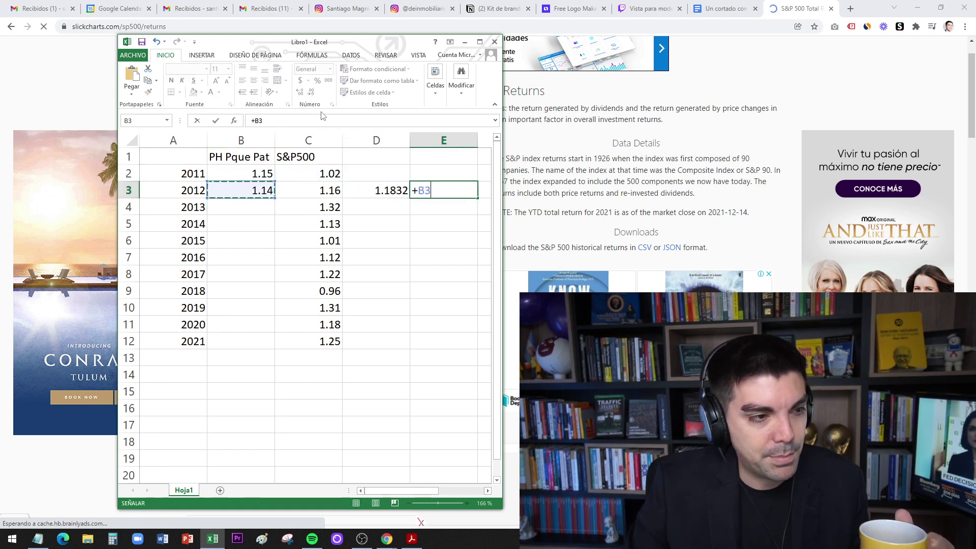
type("*")
key("Up")
key("Left")
key("Left")
key("Left")
key("Return")
key("Up")
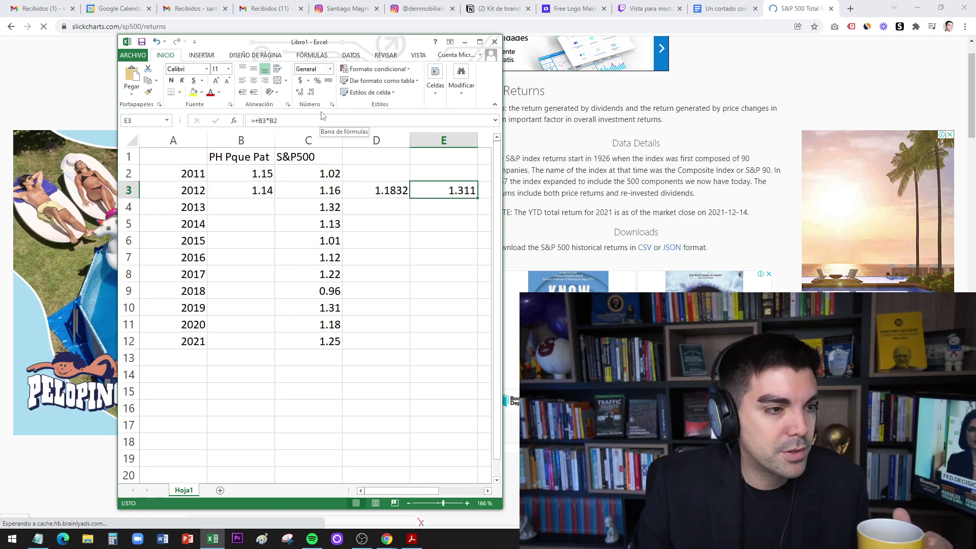
Clear the compounded S&P500 and PH Pque Pat calculations from D3 and E3
key("Left")
key("Delete")
key("Right")
key("Delete")
key("Left")
key("Left")
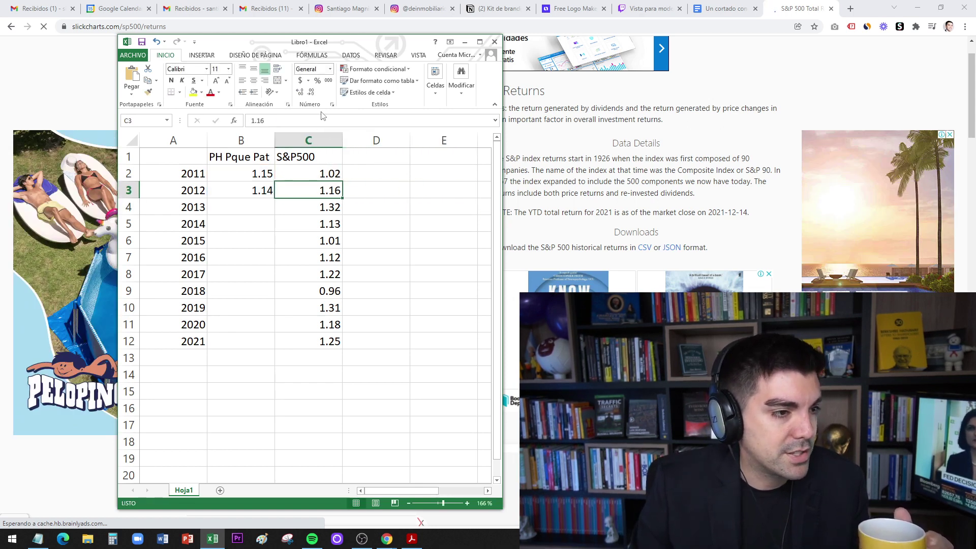
key("Left")
key("Down")
key("Down")
key("Down")
key("Down")
key("Down")
key("Down")
key("Down")
key("Down")
key("Down")
key("Down")
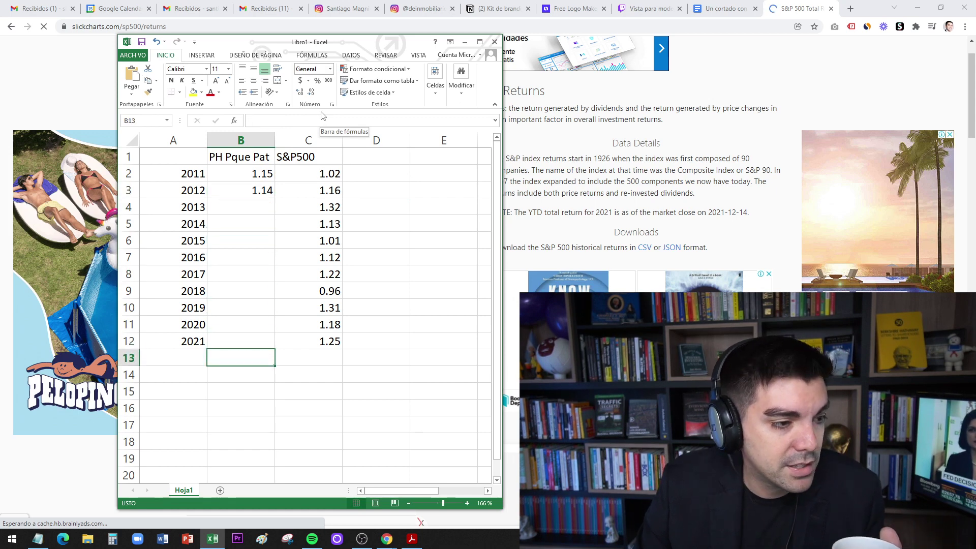
Close the workbook Libro1 without saving its changes
left_click(494, 41)
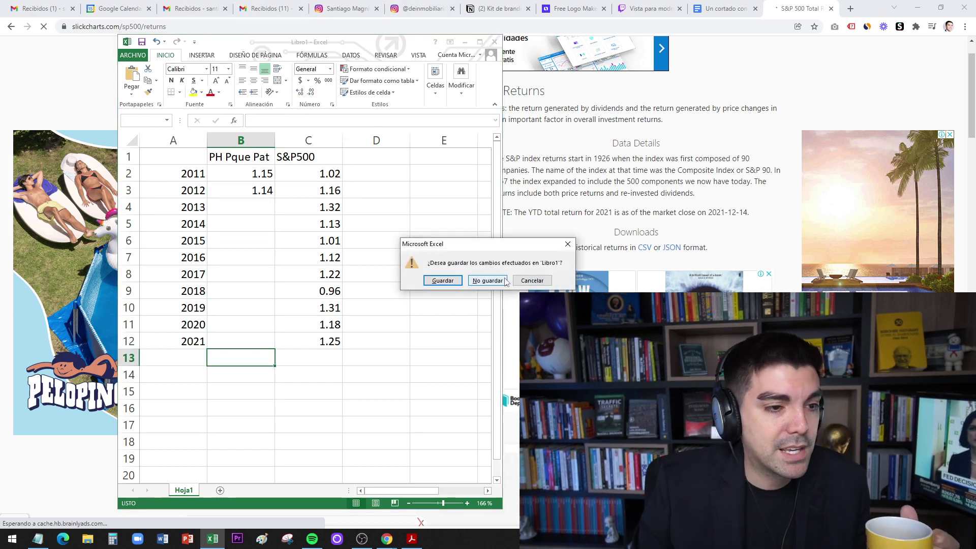
left_click(505, 281)
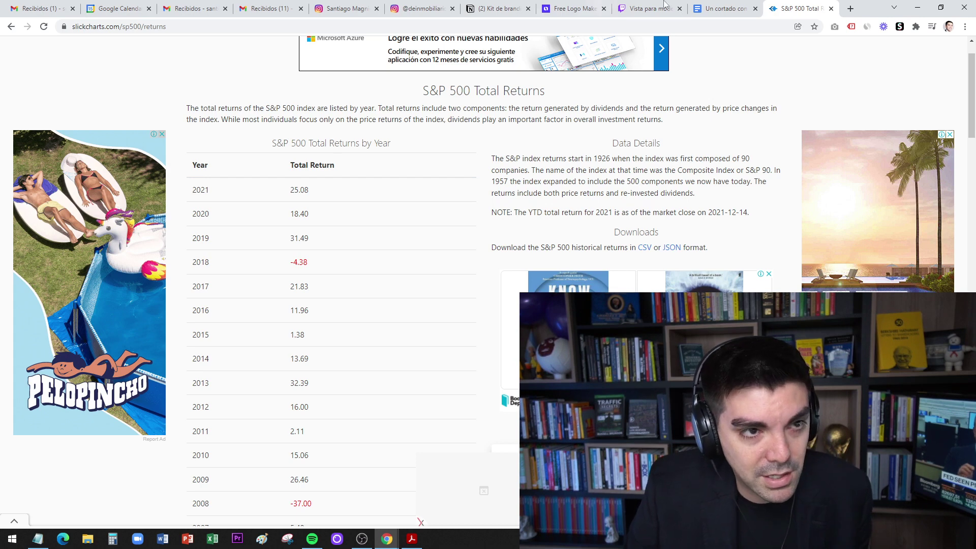
Search the web in a new tab for "tug of war value investing growth" and open the Advisor Perspectives article on growth and value
left_click(853, 8)
type("tug of")
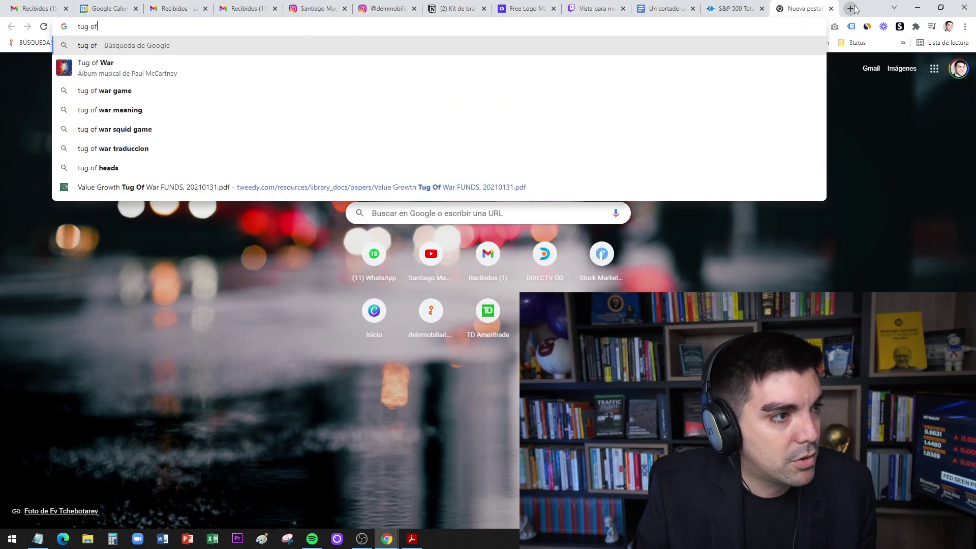
type(" war value inve")
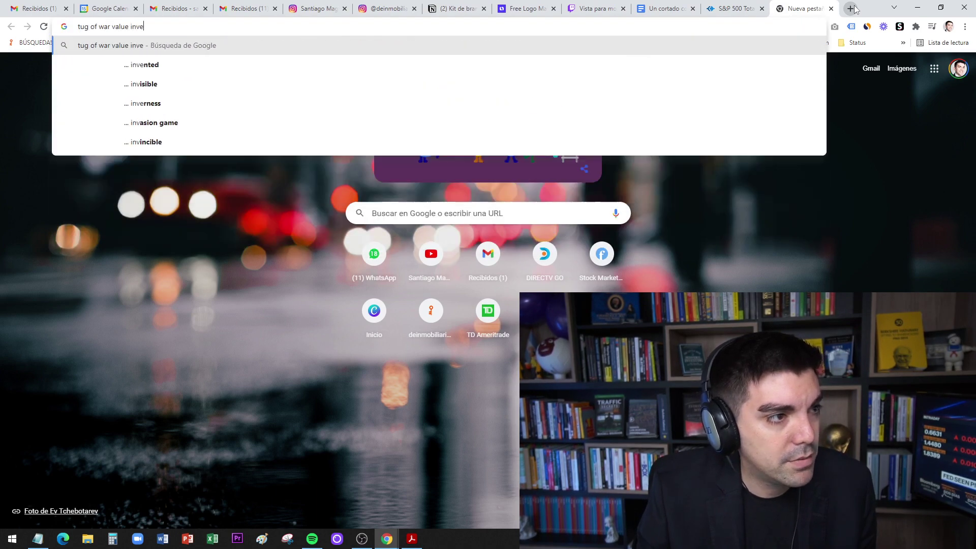
type("sting growth")
key("Return")
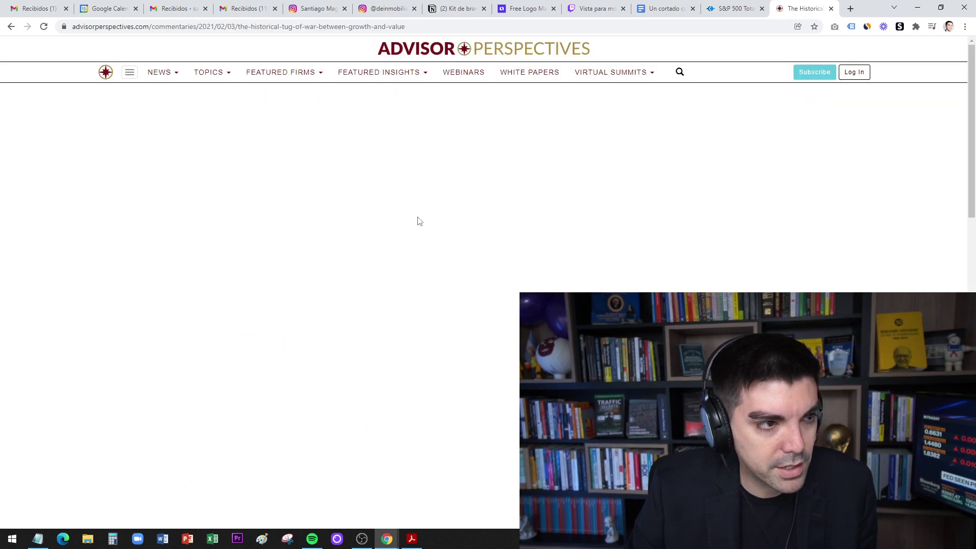
Highlight the words "Growth" and "Value" in the article's title, followed by the whole title "The Historical Tug of War Between Growth and Value"
scroll(233, 279, "down", 4)
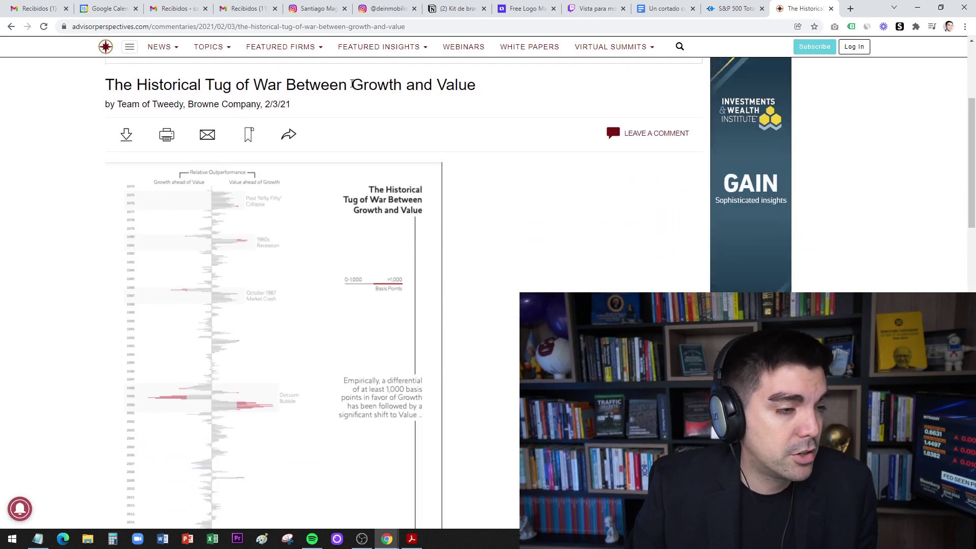
double_click(379, 88)
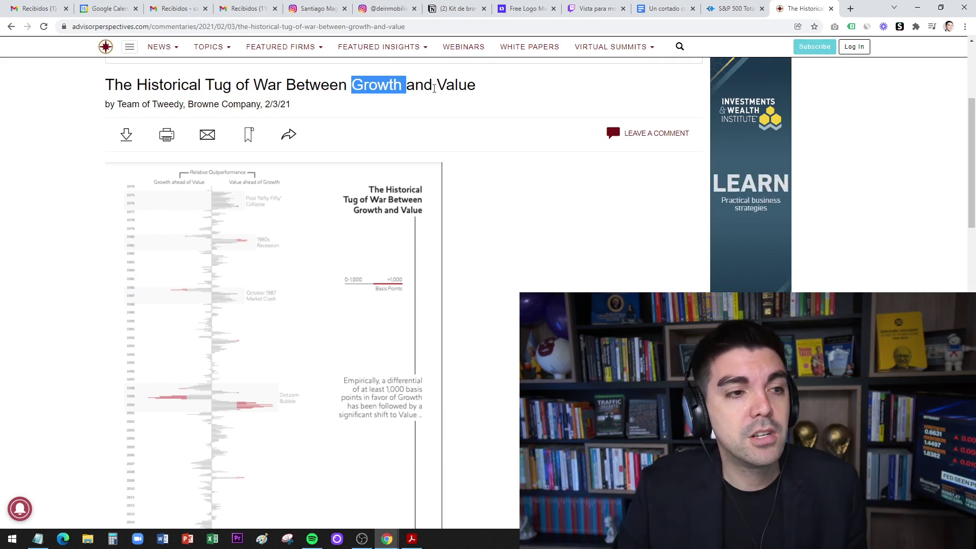
double_click(443, 86)
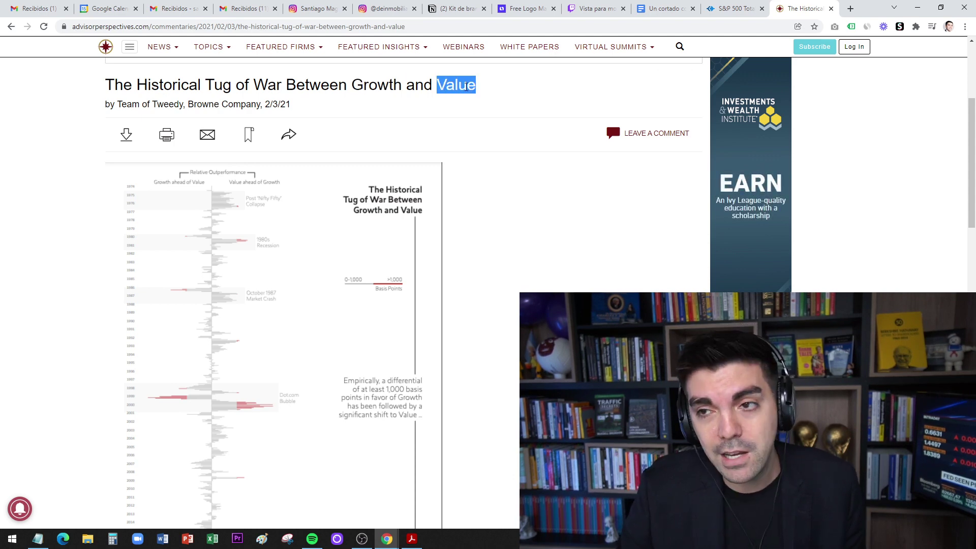
triple_click(384, 80)
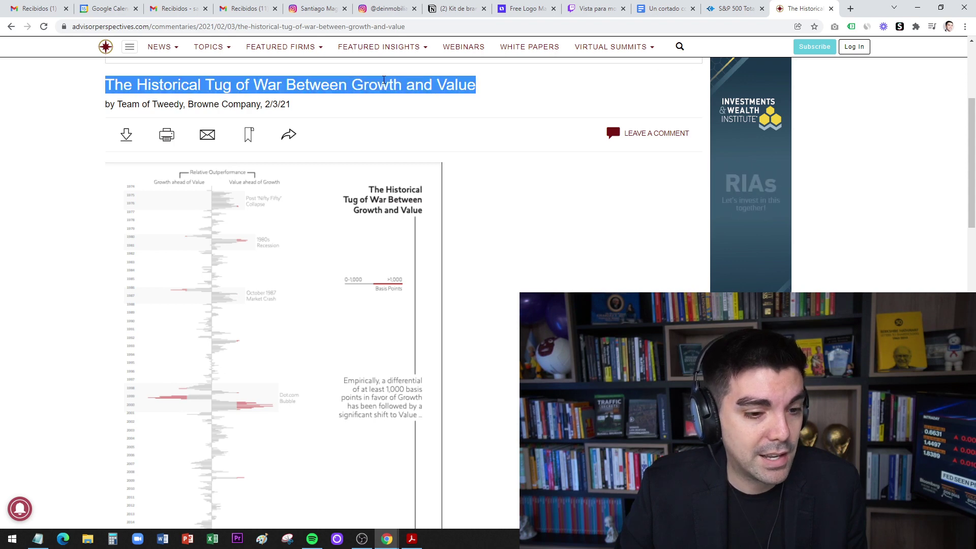